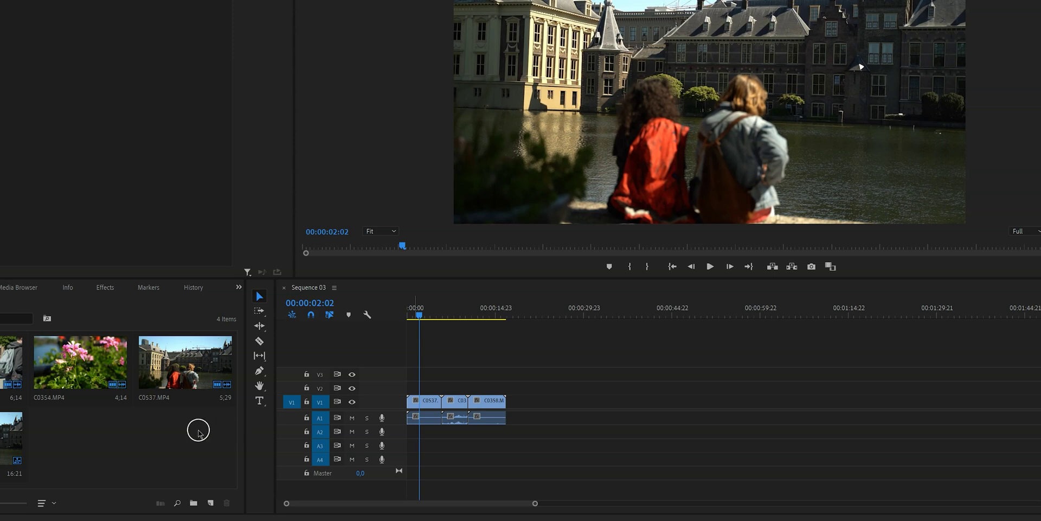
Step: Create a 1920 × 1080 adjustment layer at 23.976 fps with square pixels and place it on V2 across all the clips
{"action": "left_click", "coordinate": [210, 503]}
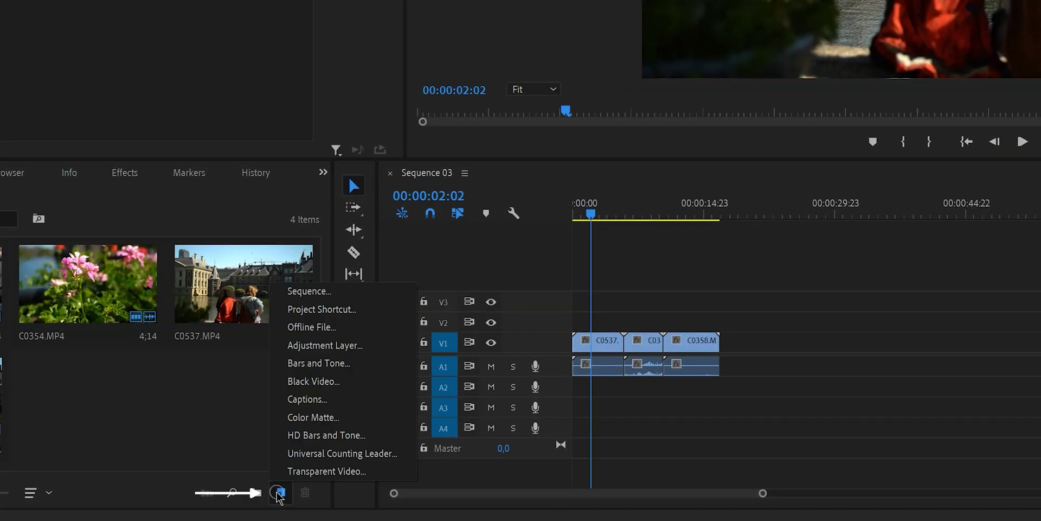
{"action": "left_click", "coordinate": [330, 351]}
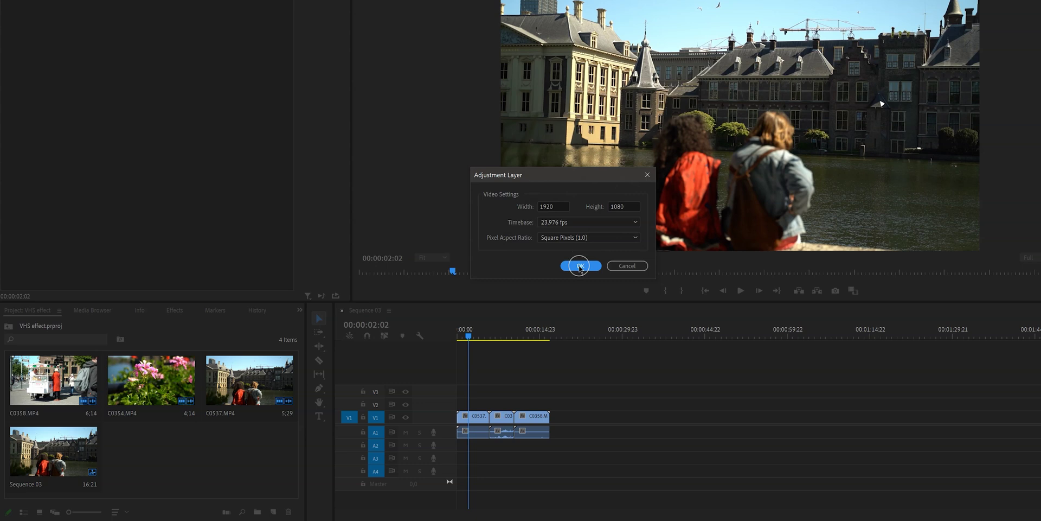
{"action": "left_click", "coordinate": [580, 266]}
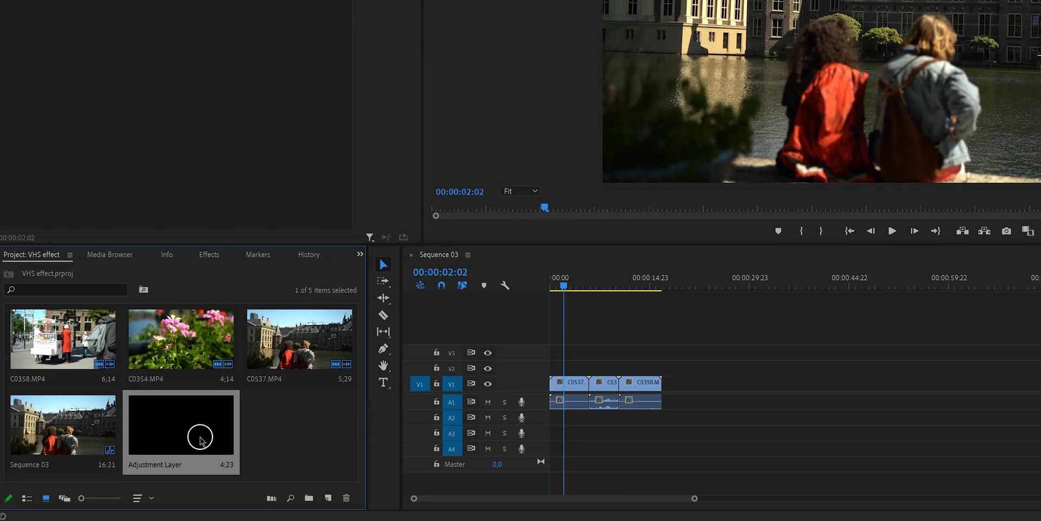
{"action": "left_click_drag", "start_coordinate": [201, 437], "coordinate": [661, 366]}
{"action": "left_click", "coordinate": [613, 373]}
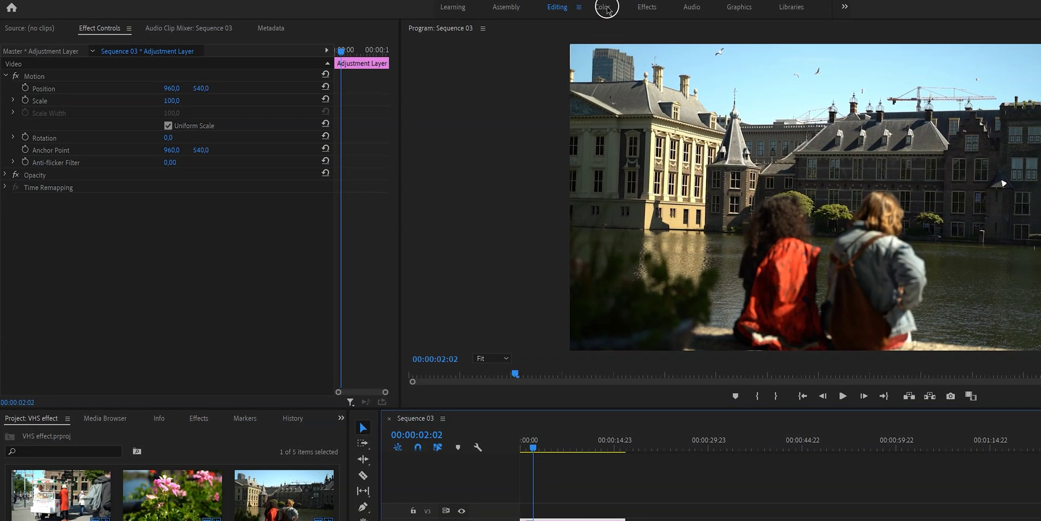
Step: Try applying the Lumetri Color effect from the effects library to the adjustment layer in the Editing workspace
{"action": "left_click", "coordinate": [606, 7]}
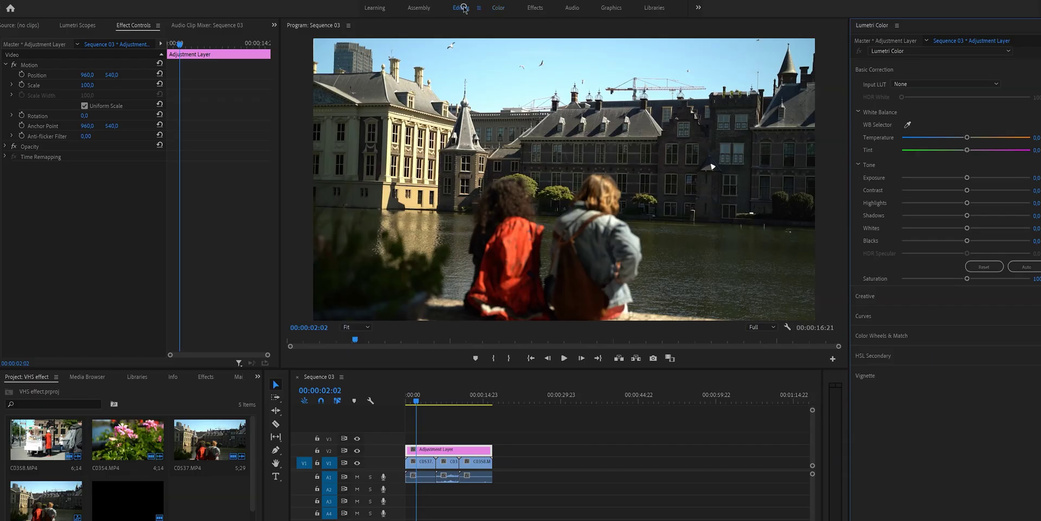
{"action": "left_click", "coordinate": [464, 8]}
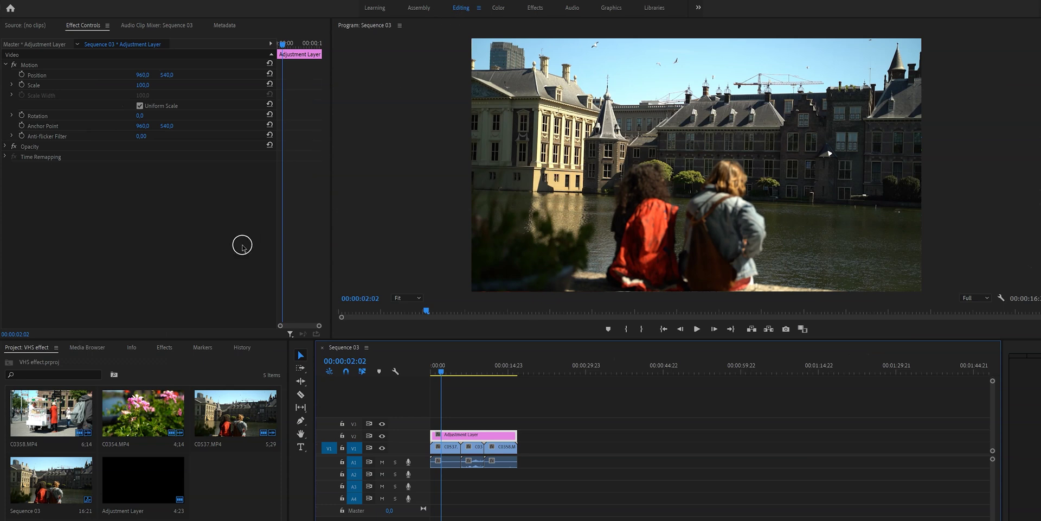
{"action": "left_click", "coordinate": [160, 347]}
{"action": "left_click", "coordinate": [88, 359]}
{"action": "type", "text": "lumetri color"}
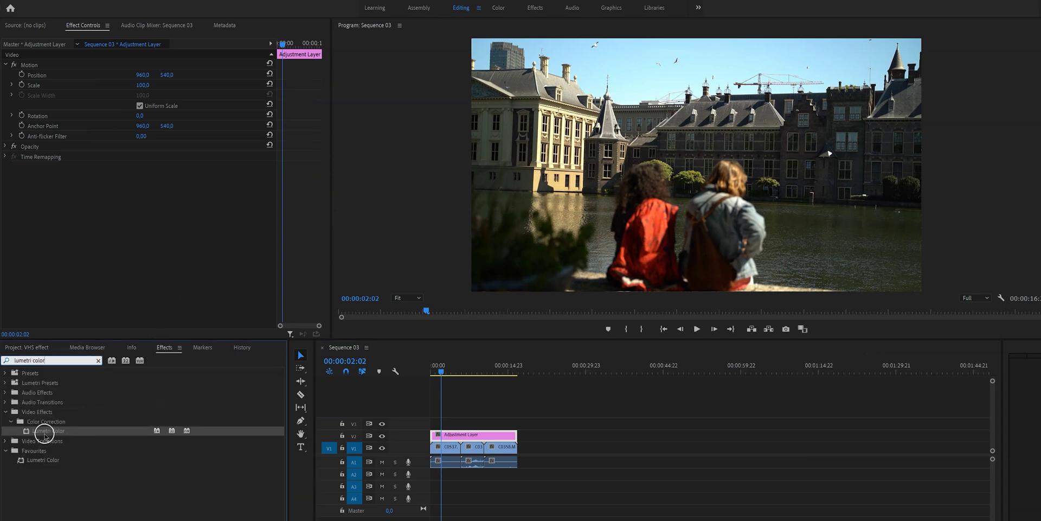
{"action": "left_click_drag", "start_coordinate": [45, 433], "coordinate": [452, 436]}
{"action": "left_click", "coordinate": [13, 197]}
{"action": "scroll", "coordinate": [326, 226], "scroll_direction": "down", "scroll_amount": 2}
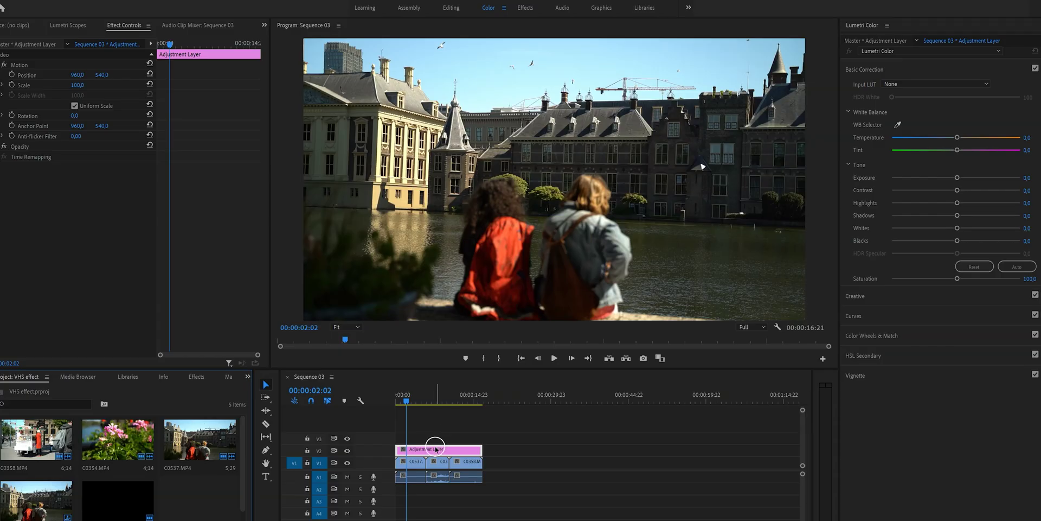
Step: Grade the adjustment layer with temperature -6.0, contrast -10.5, highlights -33.1, shadows -14.3 and whites -64.7
{"action": "left_click", "coordinate": [436, 449]}
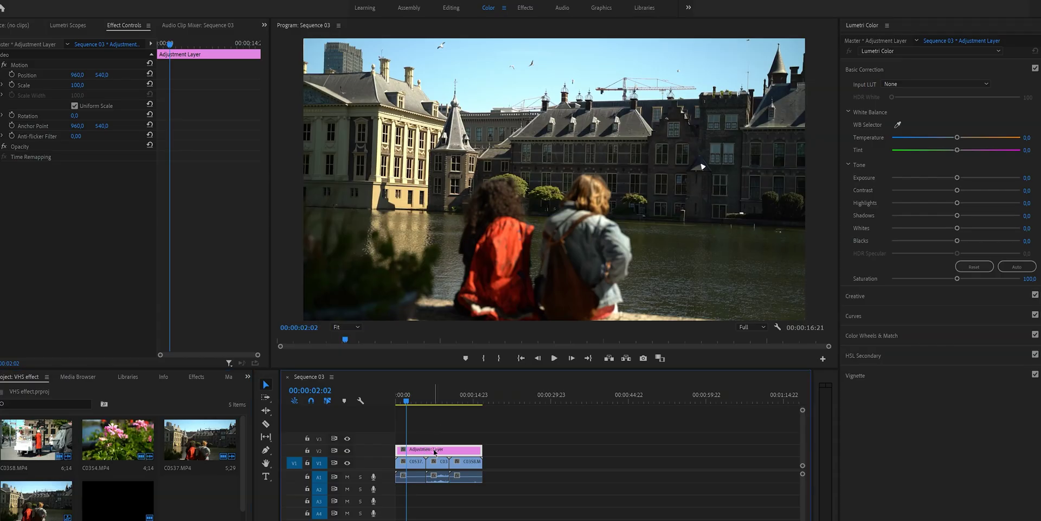
{"action": "left_click_drag", "start_coordinate": [957, 139], "coordinate": [954, 138]}
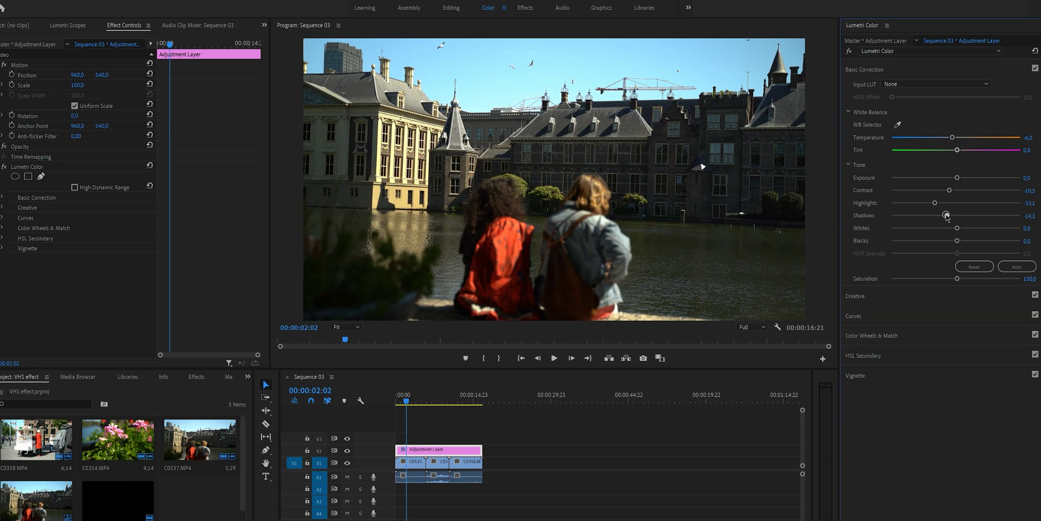
{"action": "left_click_drag", "start_coordinate": [959, 231], "coordinate": [916, 227]}
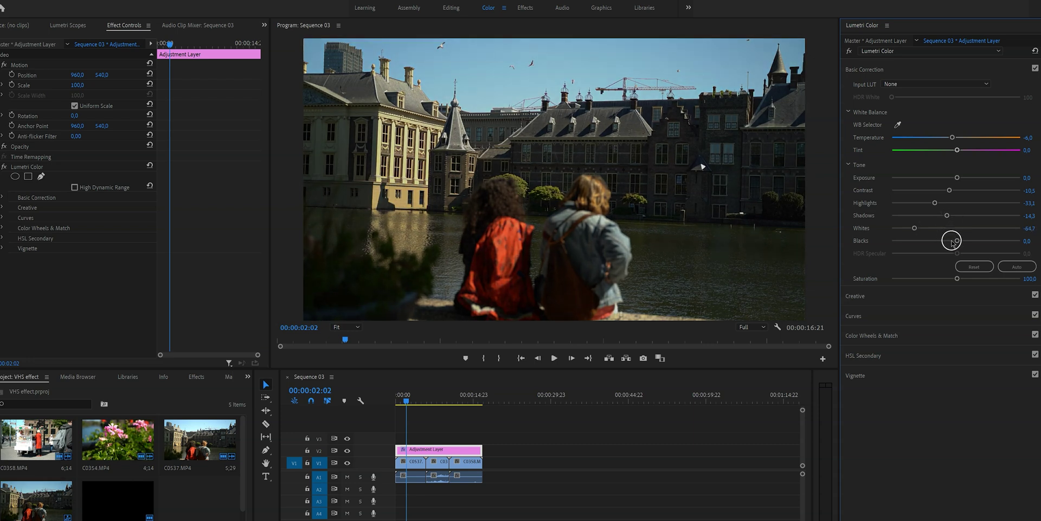
Step: Raise the adjustment layer's Blacks to about 23 in the Lumetri Basic Correction
{"action": "left_click", "coordinate": [848, 248]}
{"action": "mouse_move", "coordinate": [893, 247]}
{"action": "left_mouse_down"}
{"action": "mouse_move", "coordinate": [925, 250]}
{"action": "mouse_move", "coordinate": [892, 251]}
{"action": "left_mouse_up"}
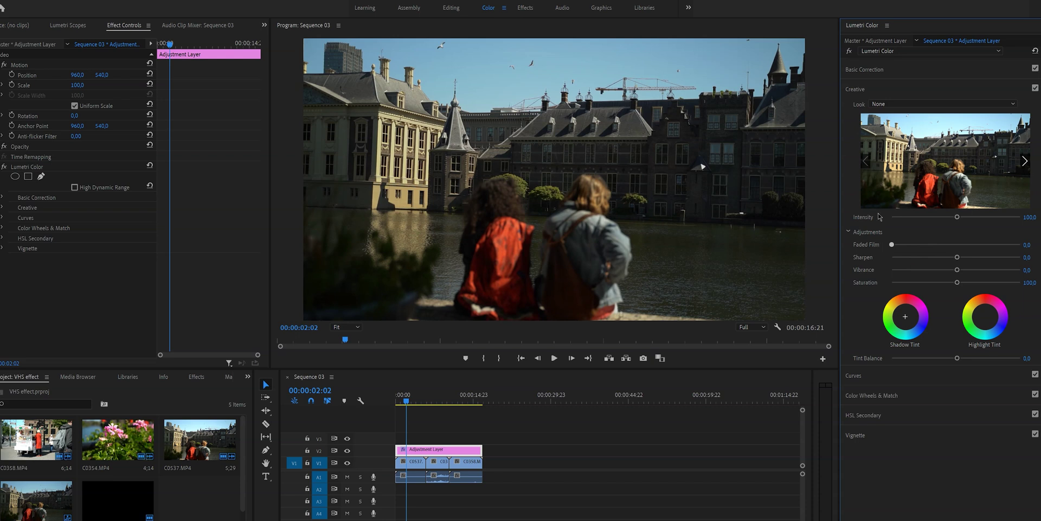
{"action": "left_click", "coordinate": [855, 89]}
{"action": "left_click", "coordinate": [862, 71]}
{"action": "left_click_drag", "start_coordinate": [958, 241], "coordinate": [962, 244]}
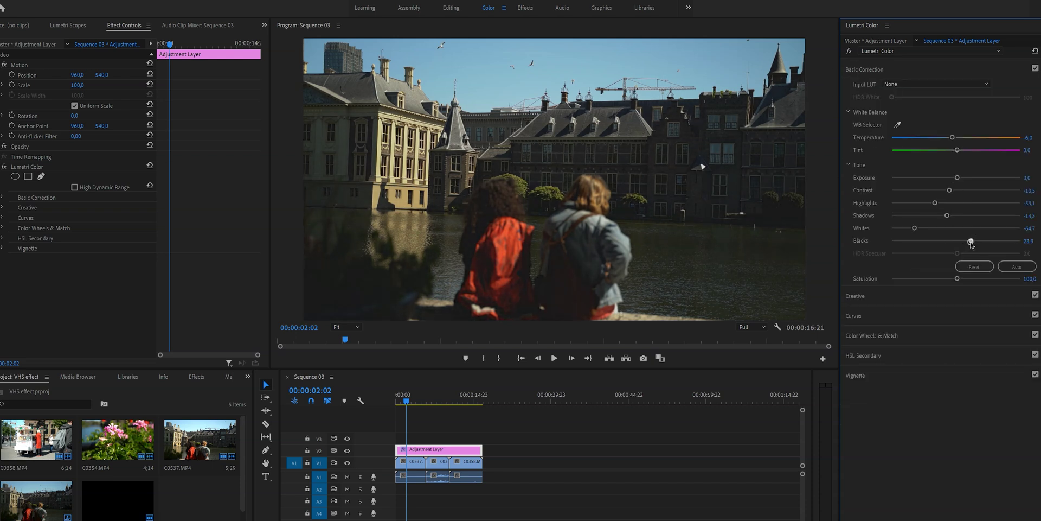
Step: Lower Sharpen in the Lumetri Creative adjustments and darken the frame edges slightly with a negative vignette amount
{"action": "left_click", "coordinate": [864, 70]}
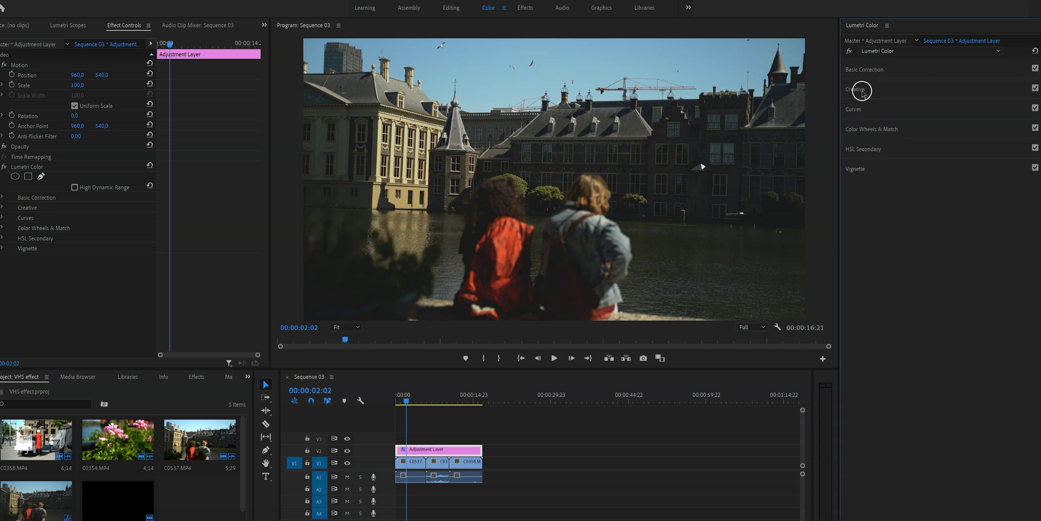
{"action": "left_click", "coordinate": [862, 90]}
{"action": "left_click_drag", "start_coordinate": [942, 260], "coordinate": [932, 260]}
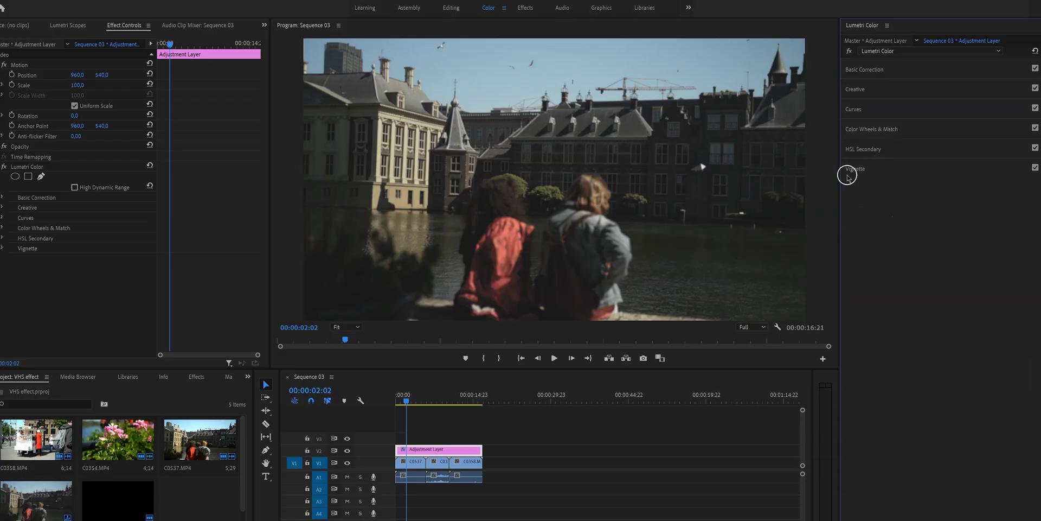
{"action": "left_click", "coordinate": [856, 169]}
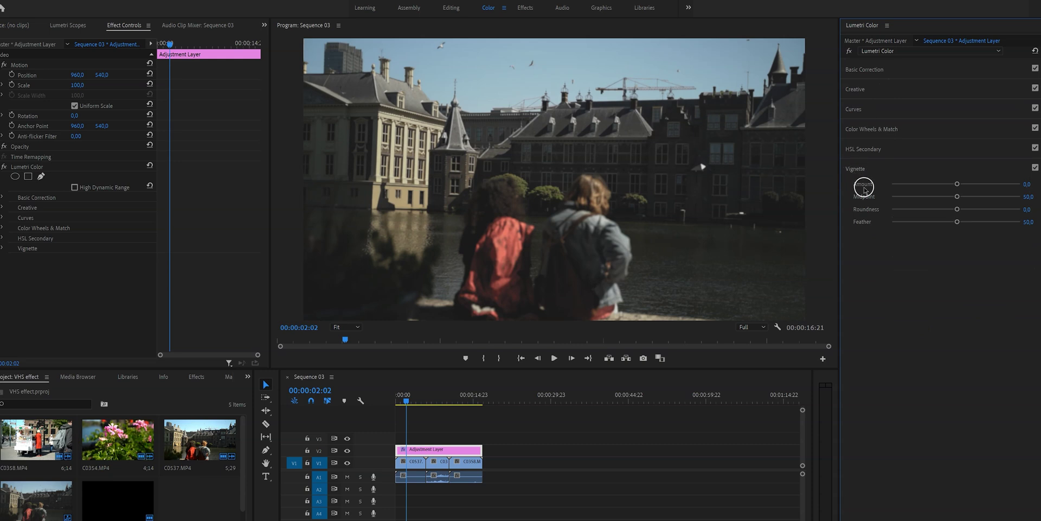
{"action": "left_click_drag", "start_coordinate": [955, 185], "coordinate": [947, 186]}
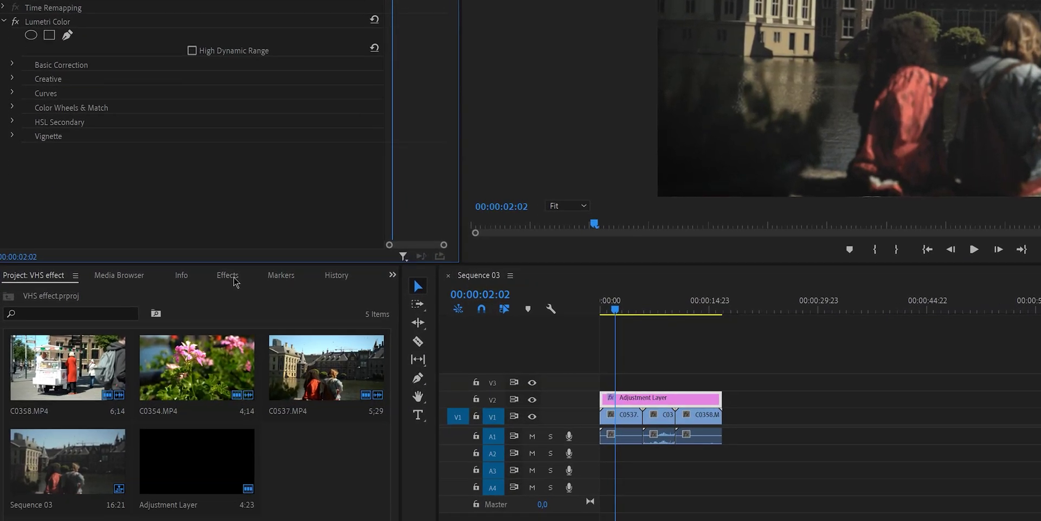
Step: Find the Unsharp Mask effect in the effects library and apply it to the adjustment layer
{"action": "left_click", "coordinate": [228, 276]}
{"action": "left_click", "coordinate": [24, 277]}
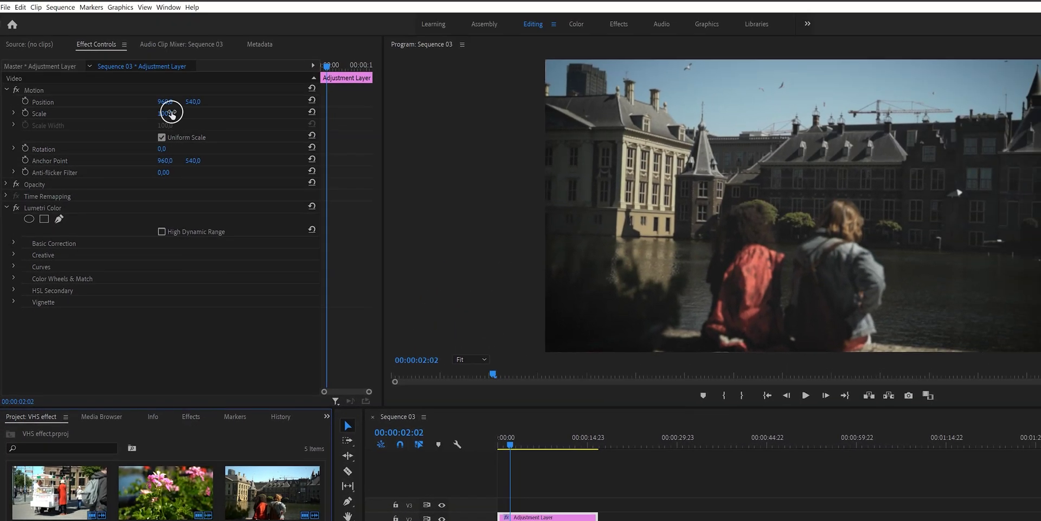
{"action": "left_click", "coordinate": [111, 45]}
{"action": "left_click", "coordinate": [148, 8]}
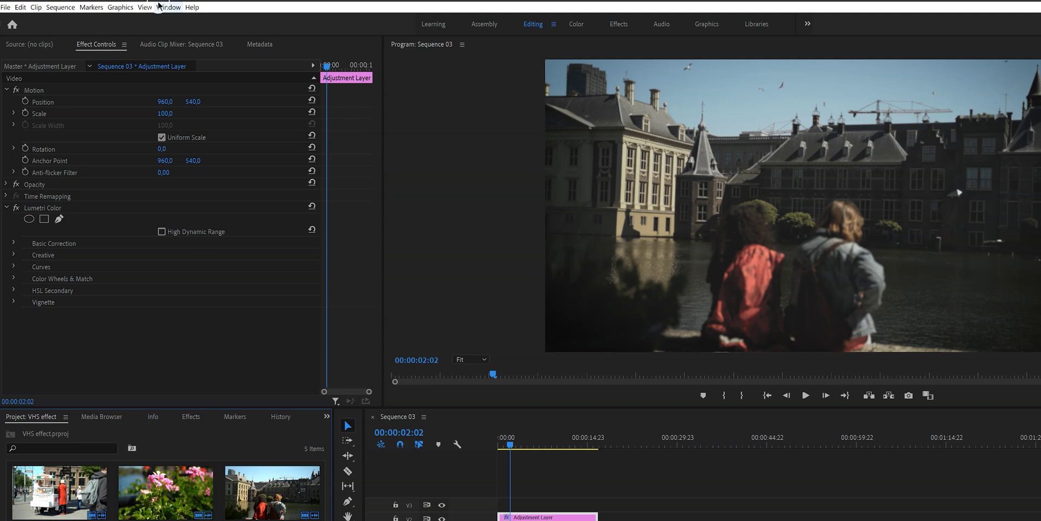
{"action": "left_click", "coordinate": [169, 7]}
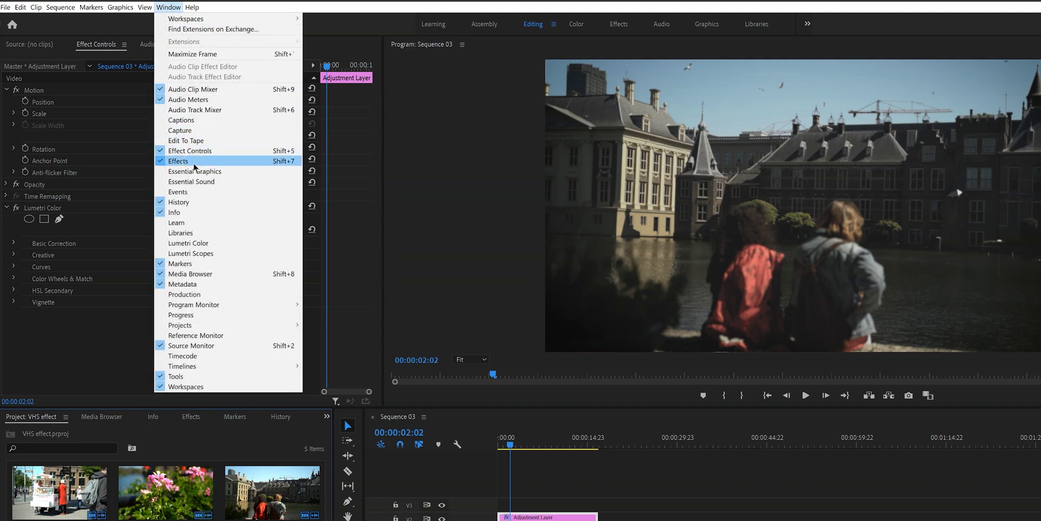
{"action": "left_click", "coordinate": [75, 432]}
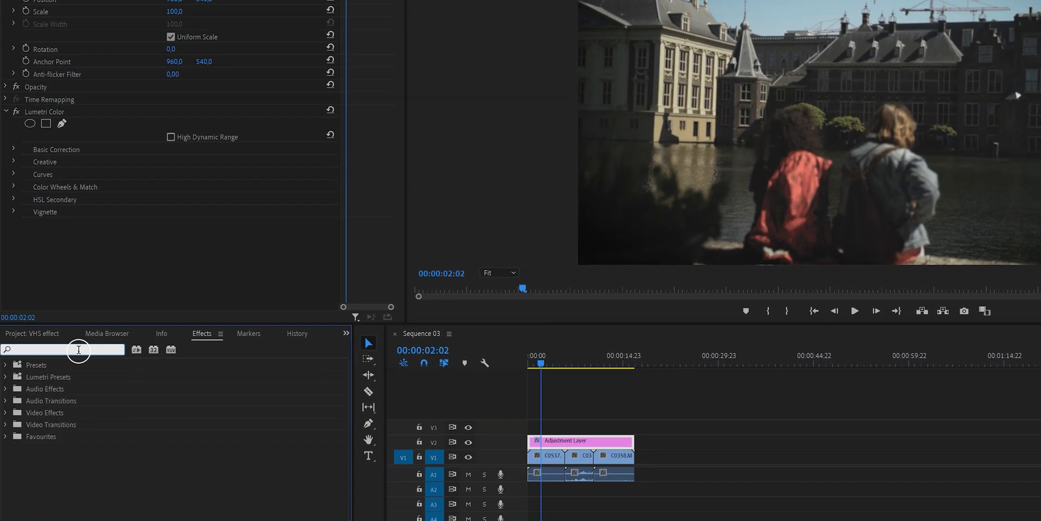
{"action": "type", "text": "unsharp"}
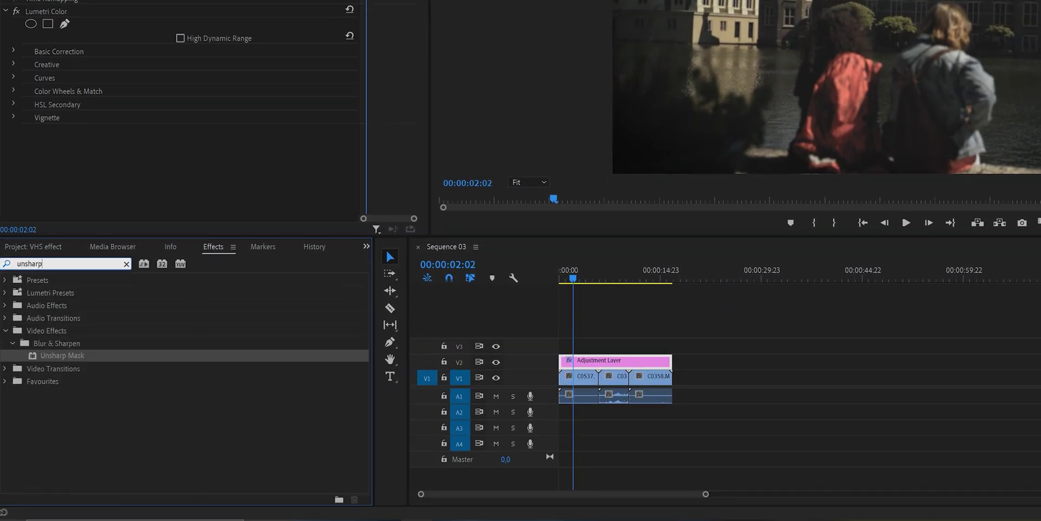
{"action": "left_click_drag", "start_coordinate": [67, 353], "coordinate": [578, 362]}
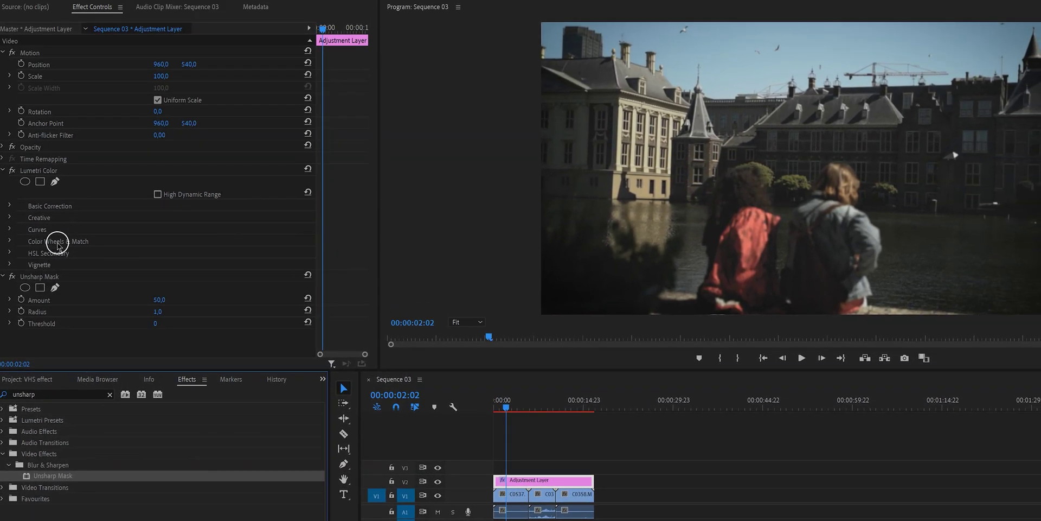
Step: Set the Unsharp Mask radius to 10 and its amount to 80
{"action": "left_click", "coordinate": [47, 275]}
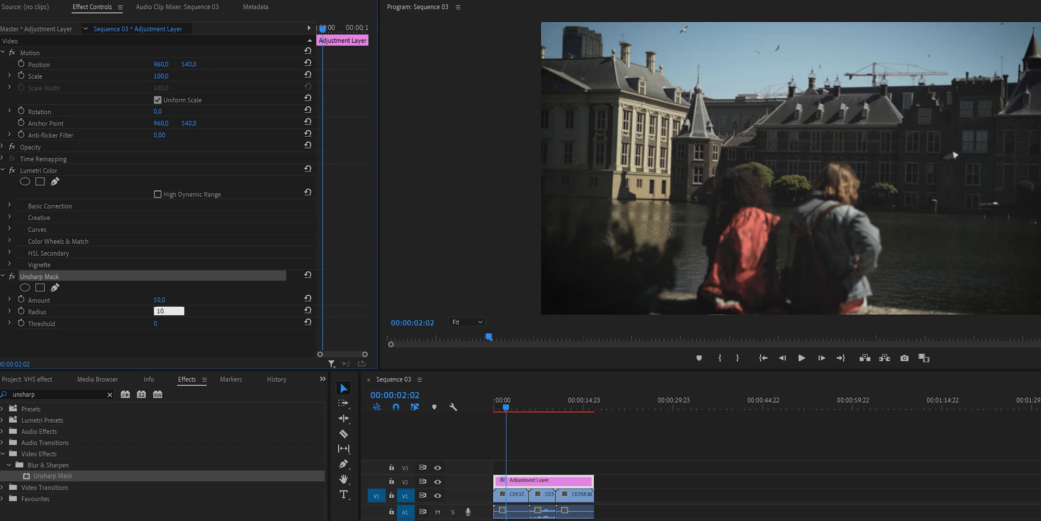
{"action": "key", "text": "Return"}
{"action": "left_click", "coordinate": [163, 299]}
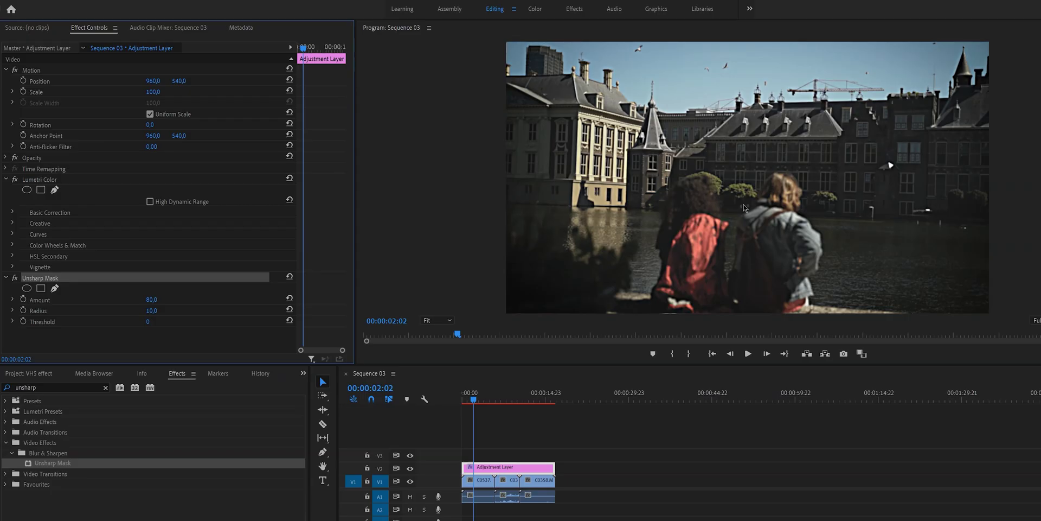
Step: Apply the Noise effect to the adjustment layer with a 12% noise amount and color noise turned off
{"action": "left_click", "coordinate": [125, 383]}
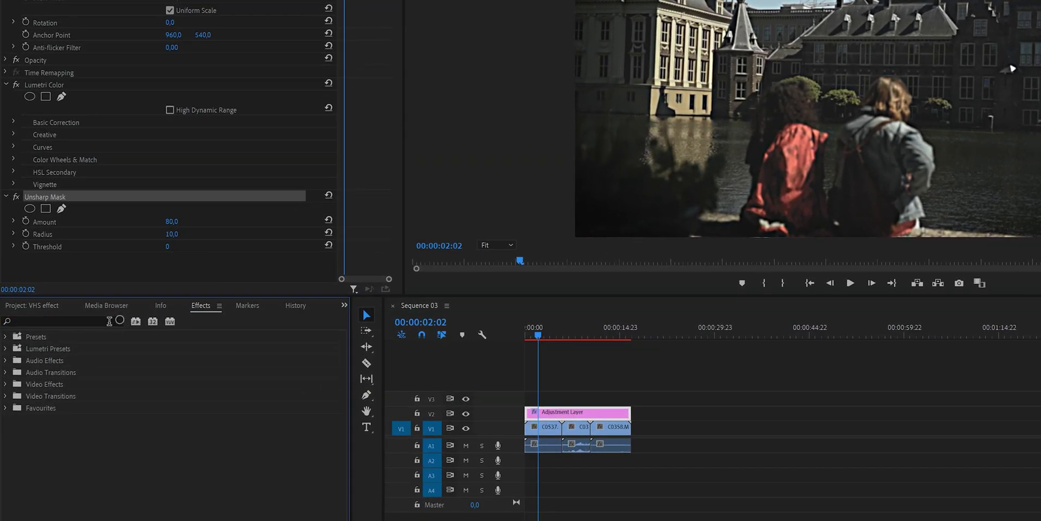
{"action": "type", "text": "noise"}
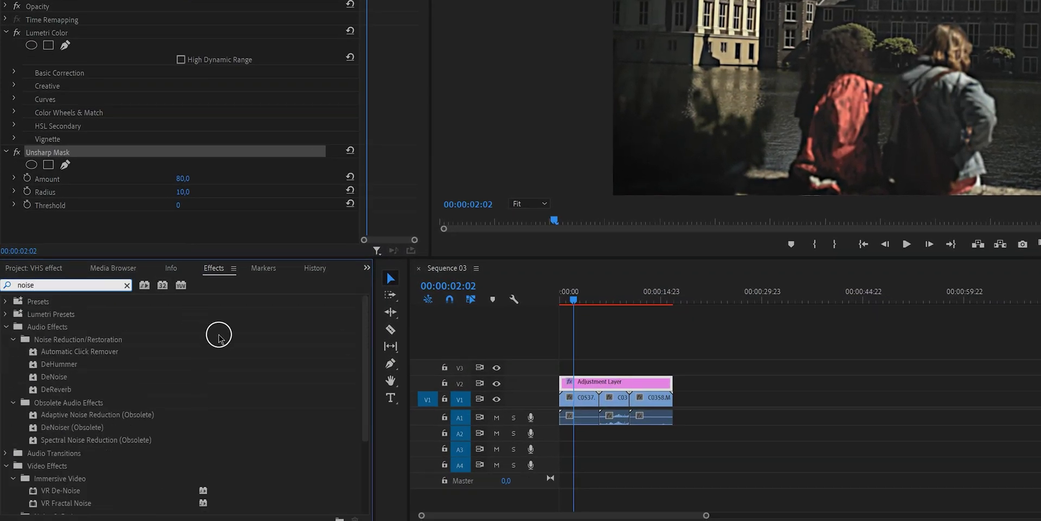
{"action": "scroll", "coordinate": [218, 335], "scroll_direction": "down", "scroll_amount": 5}
{"action": "left_click_drag", "start_coordinate": [50, 445], "coordinate": [585, 386]}
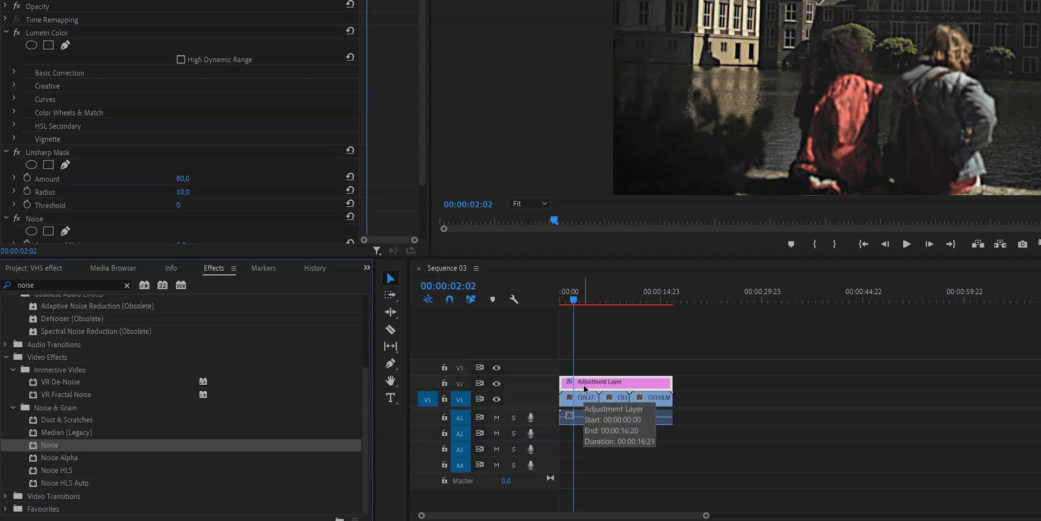
{"action": "scroll", "coordinate": [162, 163], "scroll_direction": "down", "scroll_amount": 2}
{"action": "left_click", "coordinate": [59, 188]}
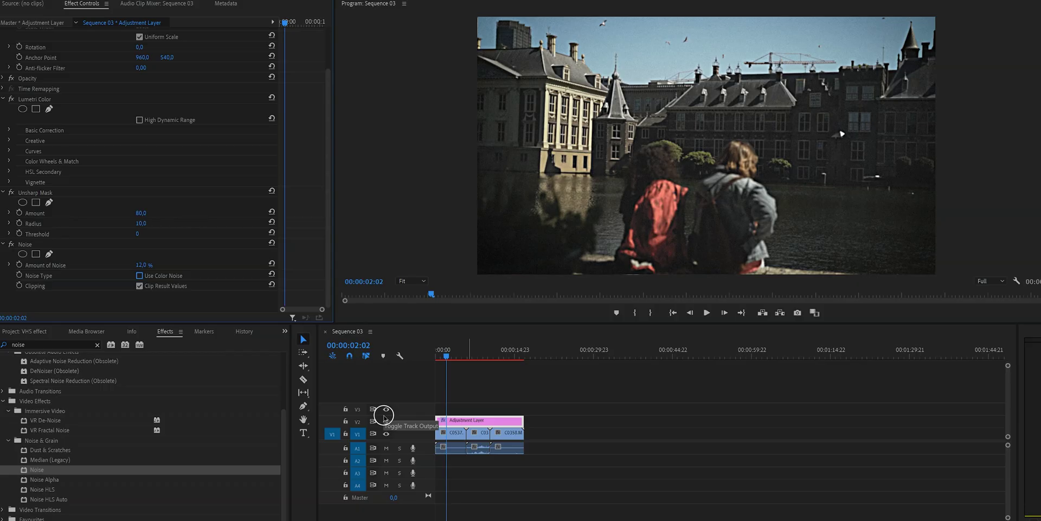
Step: Find the Wave Warp distortion effect and apply it to the adjustment layer
{"action": "left_click", "coordinate": [81, 343]}
{"action": "type", "text": "wave warp"}
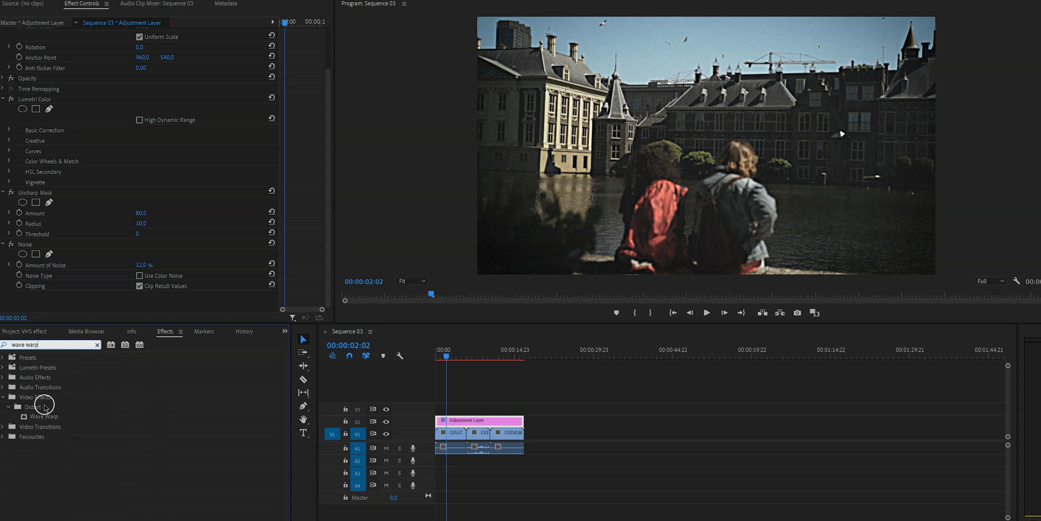
{"action": "left_click", "coordinate": [47, 417]}
{"action": "left_click_drag", "start_coordinate": [417, 424], "coordinate": [518, 423]}
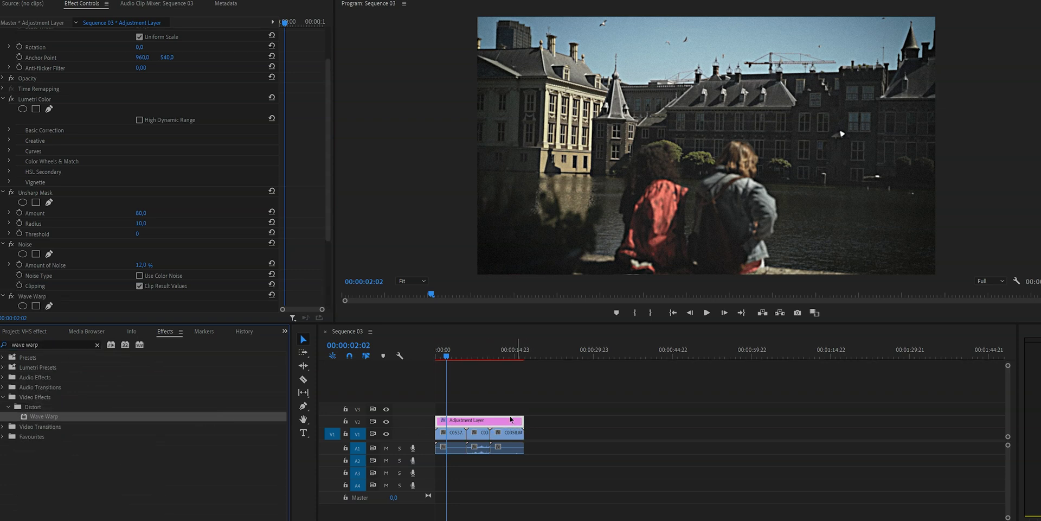
Step: Change the Wave Warp wave type to Square and reduce the wave height for a subtle distortion
{"action": "scroll", "coordinate": [332, 215], "scroll_direction": "down", "scroll_amount": 5}
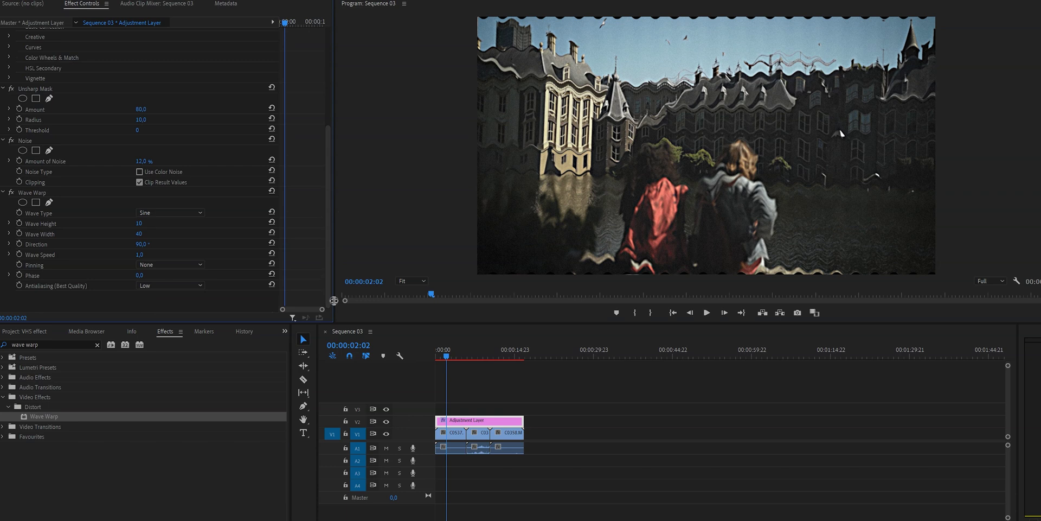
{"action": "left_click", "coordinate": [37, 219]}
{"action": "left_click", "coordinate": [145, 218]}
{"action": "left_click", "coordinate": [168, 234]}
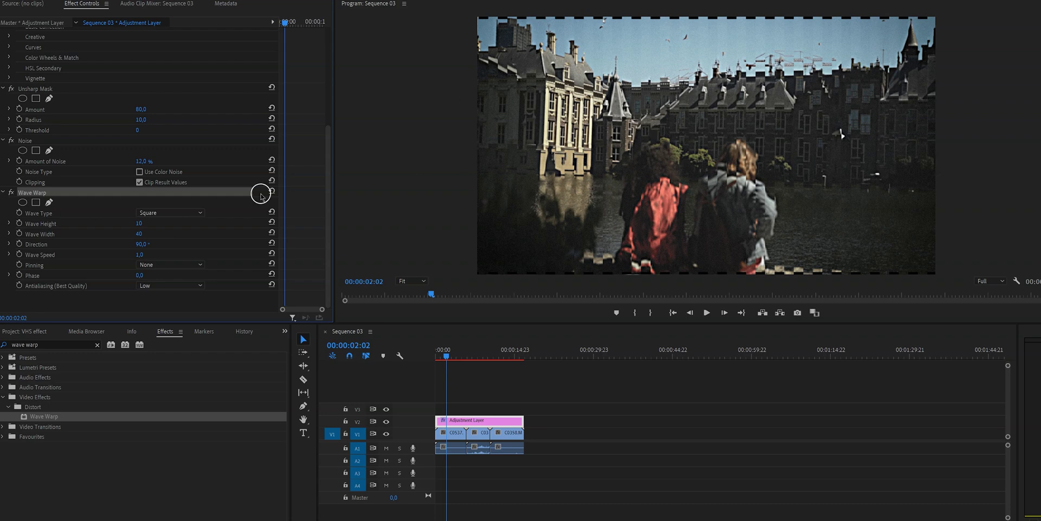
{"action": "left_click", "coordinate": [149, 221]}
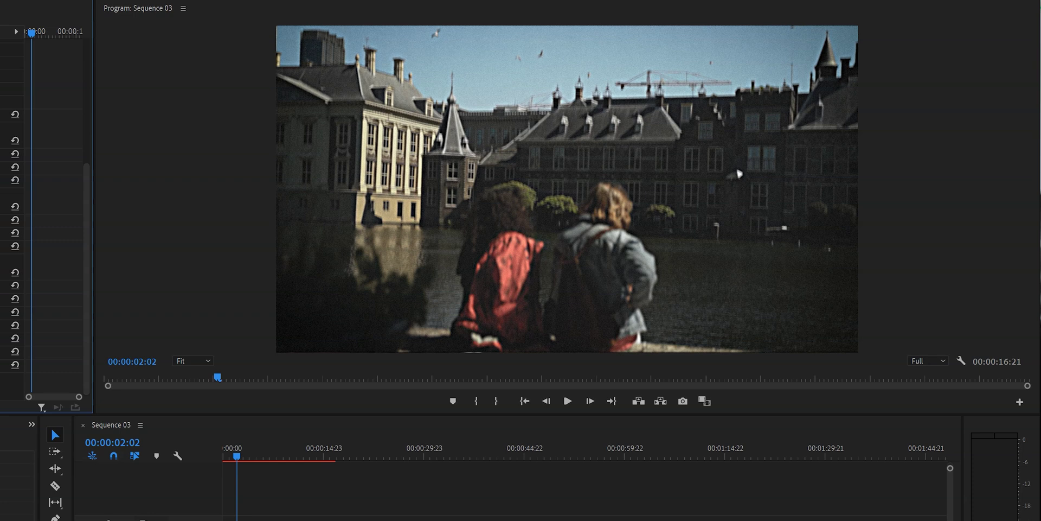
{"action": "left_click", "coordinate": [194, 278]}
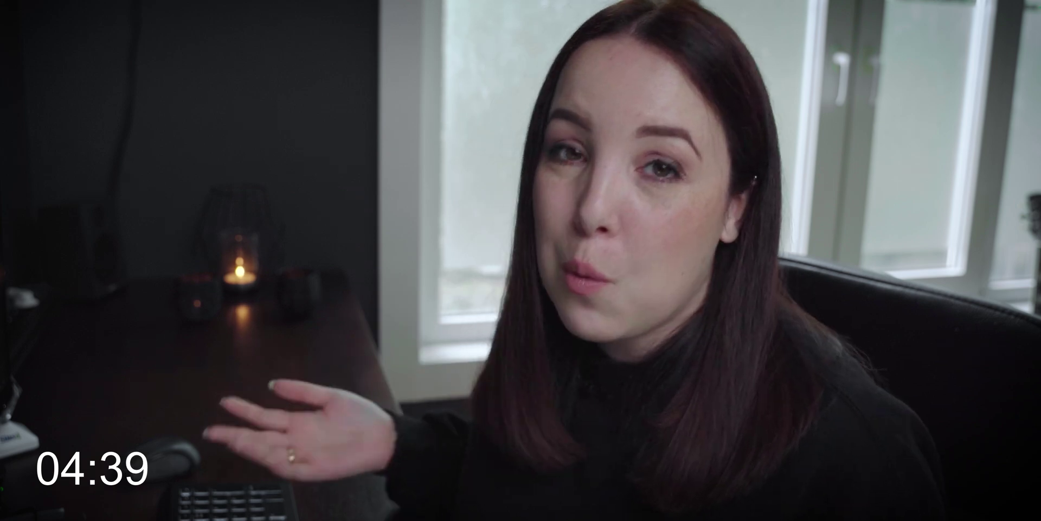
Step: Set the Wave Warp pinning to All Edges
{"action": "left_click", "coordinate": [191, 263]}
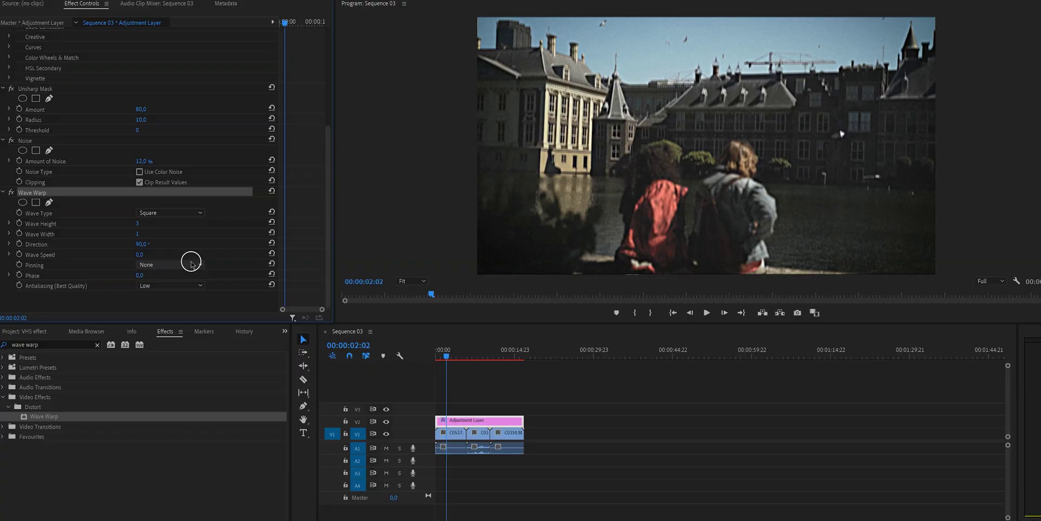
{"action": "left_click", "coordinate": [154, 264]}
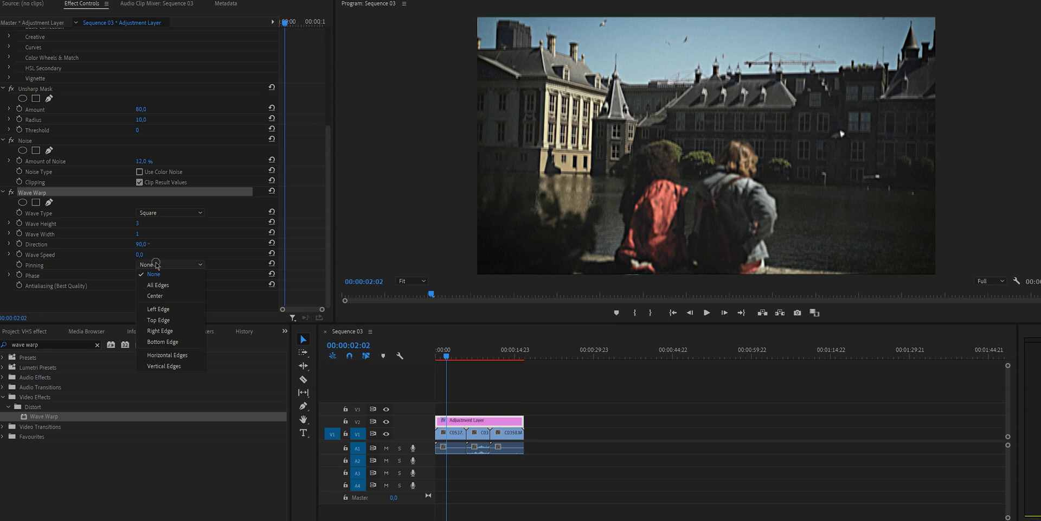
{"action": "left_click", "coordinate": [155, 286]}
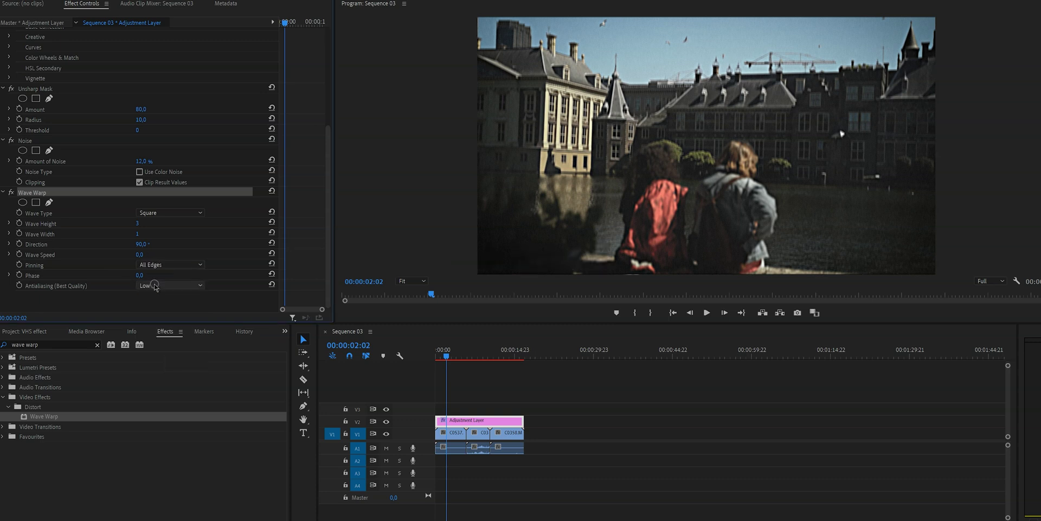
Step: Duplicate the Wave Warp effect on the adjustment layer and adjust the copy's wave height
{"action": "left_click", "coordinate": [185, 294]}
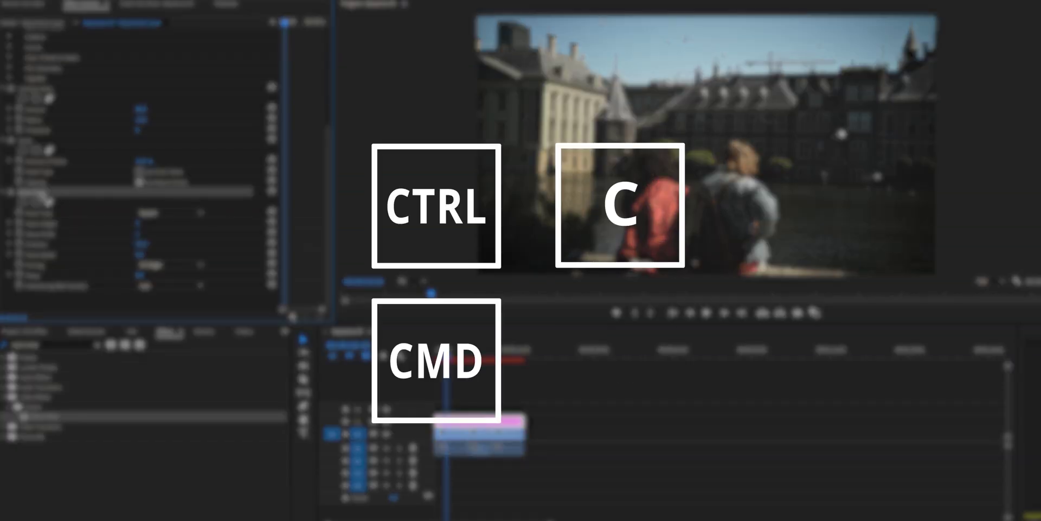
{"action": "key", "text": "ctrl+v"}
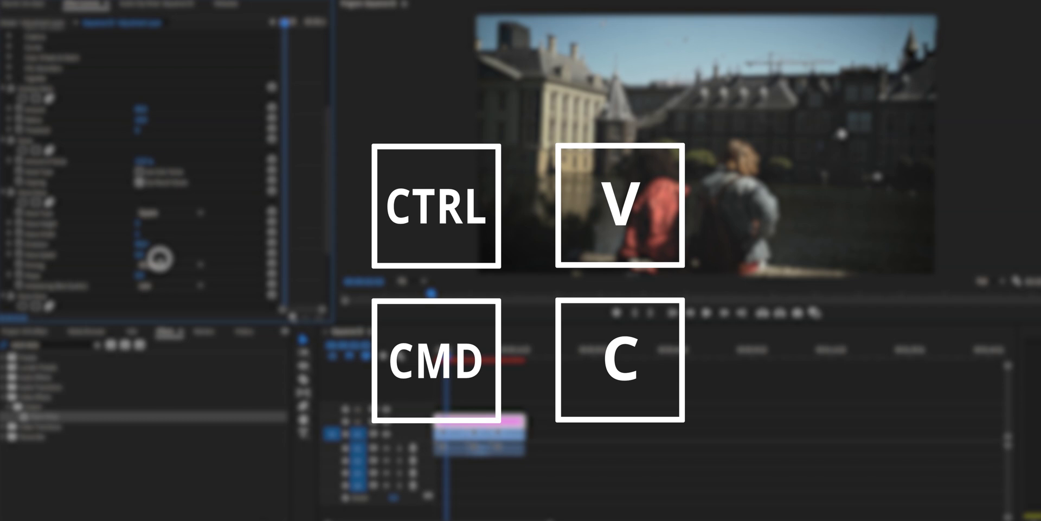
{"action": "scroll", "coordinate": [322, 282], "scroll_direction": "down", "scroll_amount": 4}
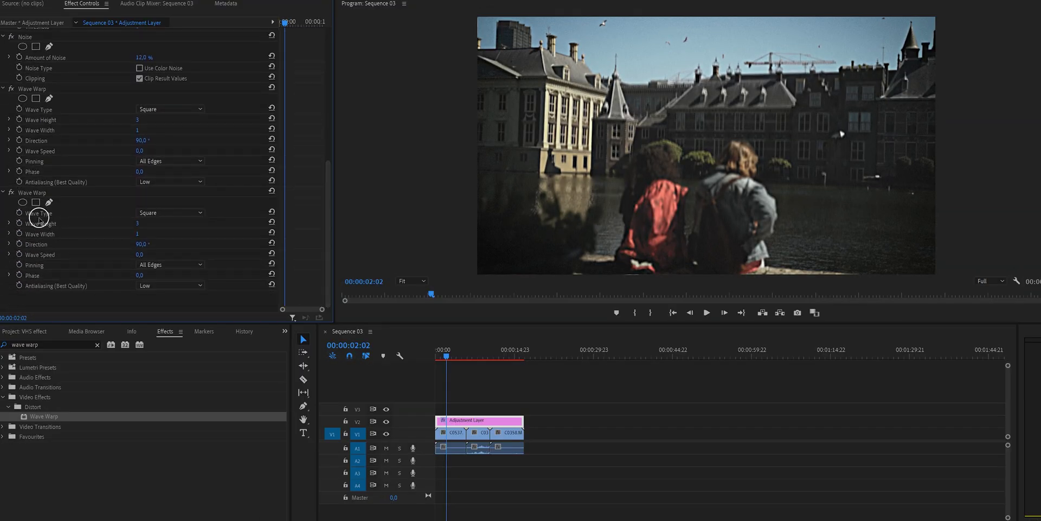
{"action": "left_click", "coordinate": [137, 226]}
Step: Collapse the settings of both Wave Warp effects, Noise, Unsharp Mask and Lumetri Color
{"action": "left_click", "coordinate": [3, 193]}
{"action": "left_click", "coordinate": [2, 182]}
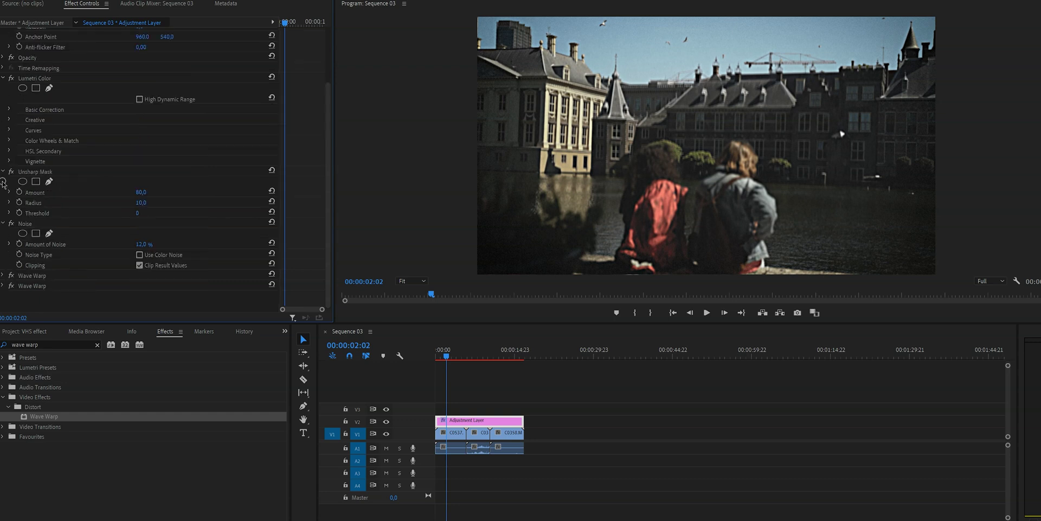
{"action": "left_click", "coordinate": [4, 223]}
{"action": "left_click", "coordinate": [3, 213]}
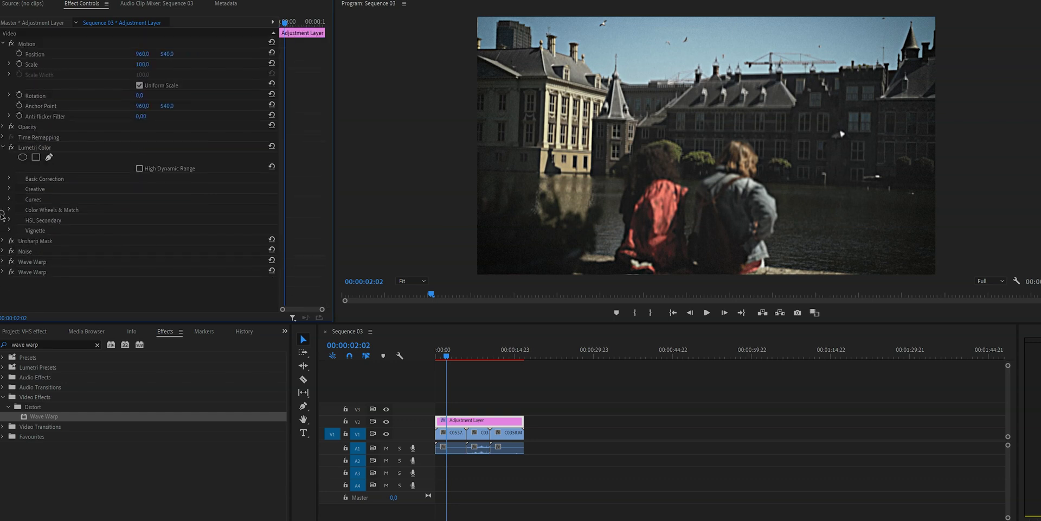
{"action": "left_click", "coordinate": [3, 147]}
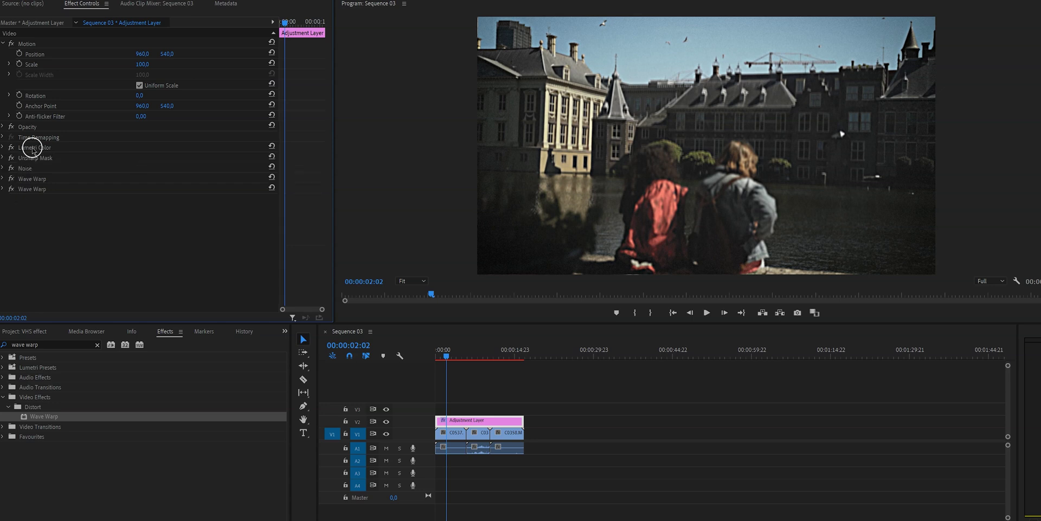
Step: Save the Lumetri Color, Unsharp Mask, Noise and both Wave Warp effects together as a preset named VHS look
{"action": "left_click", "coordinate": [48, 148]}
{"action": "left_click", "coordinate": [48, 157], "text": "ctrl"}
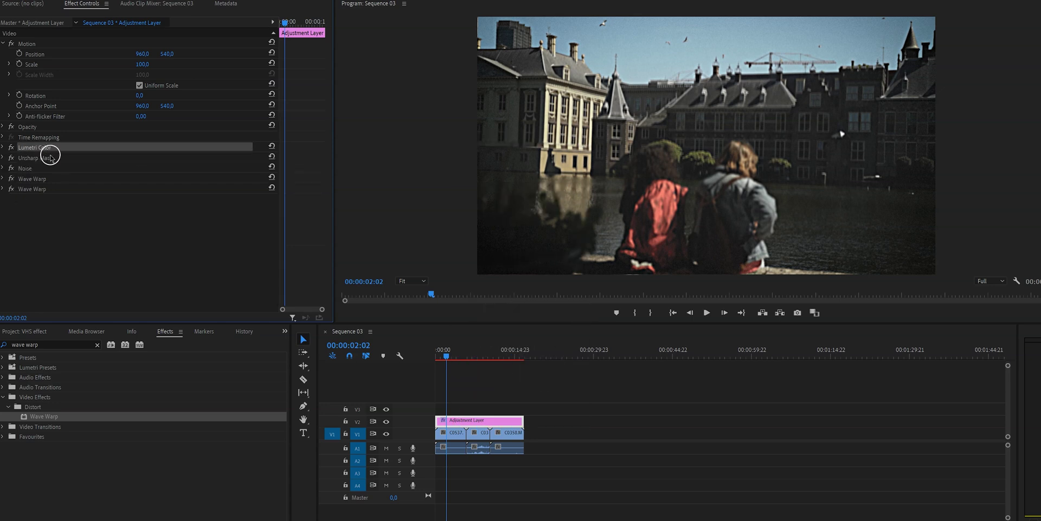
{"action": "left_click", "coordinate": [45, 214], "text": "ctrl"}
{"action": "left_click", "coordinate": [54, 230], "text": "ctrl"}
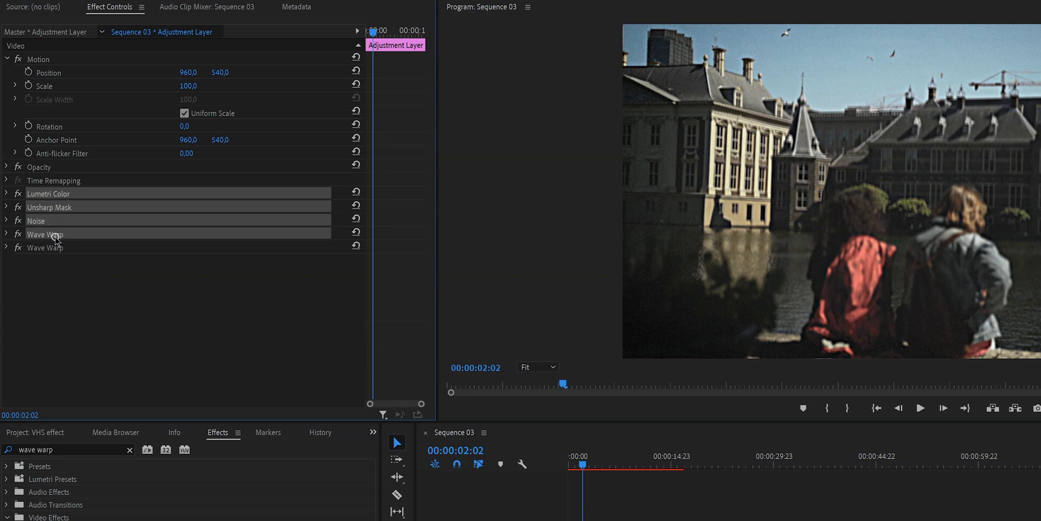
{"action": "left_click", "coordinate": [57, 248], "text": "ctrl"}
{"action": "right_click", "coordinate": [61, 248]}
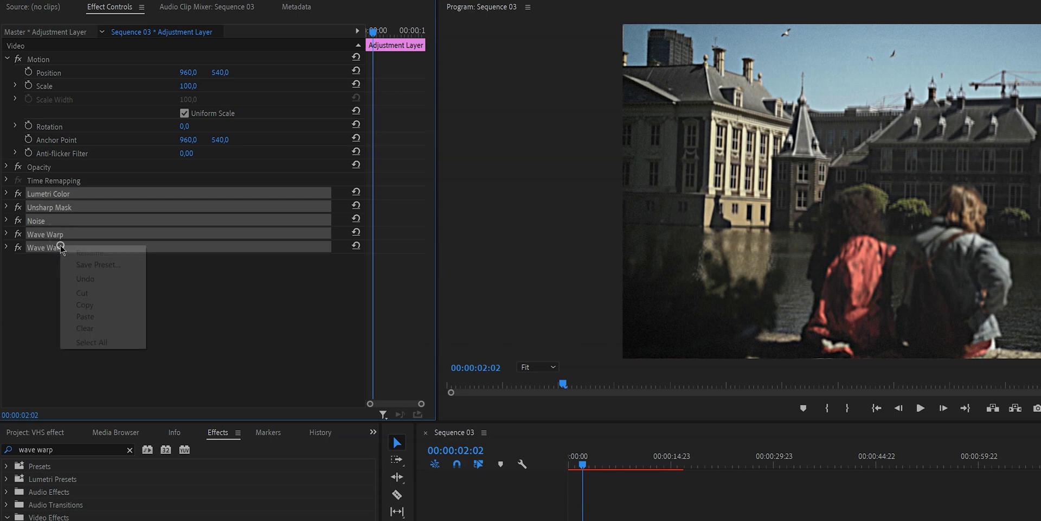
{"action": "left_click", "coordinate": [85, 265]}
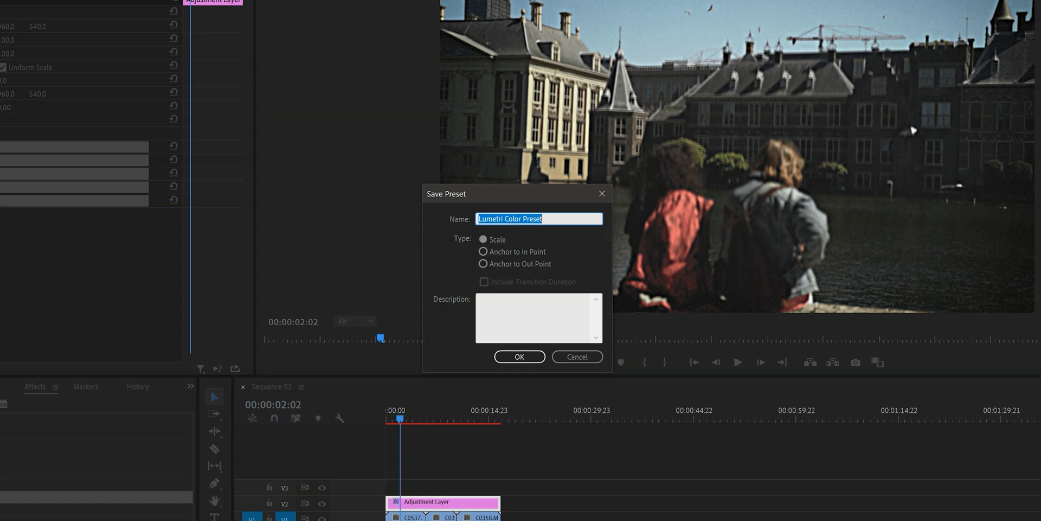
{"action": "type", "text": "VHS look"}
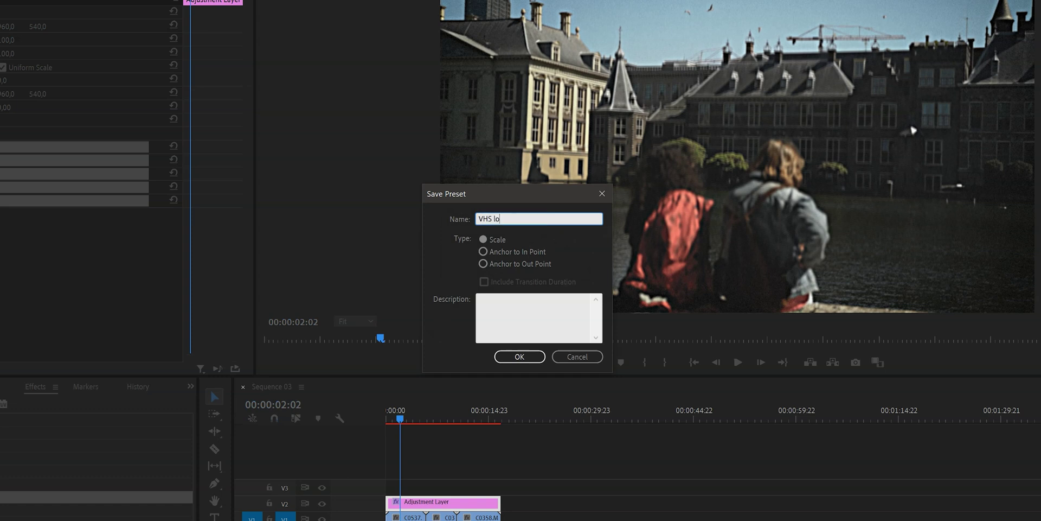
{"action": "left_click", "coordinate": [516, 357]}
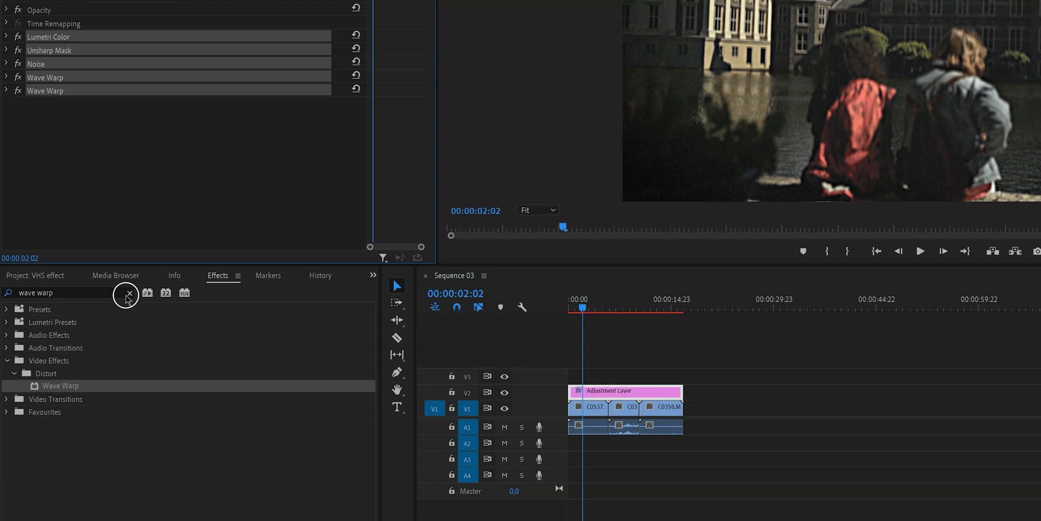
Step: Clear the effects search and locate the VHS look preset among the saved presets
{"action": "left_click", "coordinate": [129, 293]}
{"action": "left_click", "coordinate": [8, 309]}
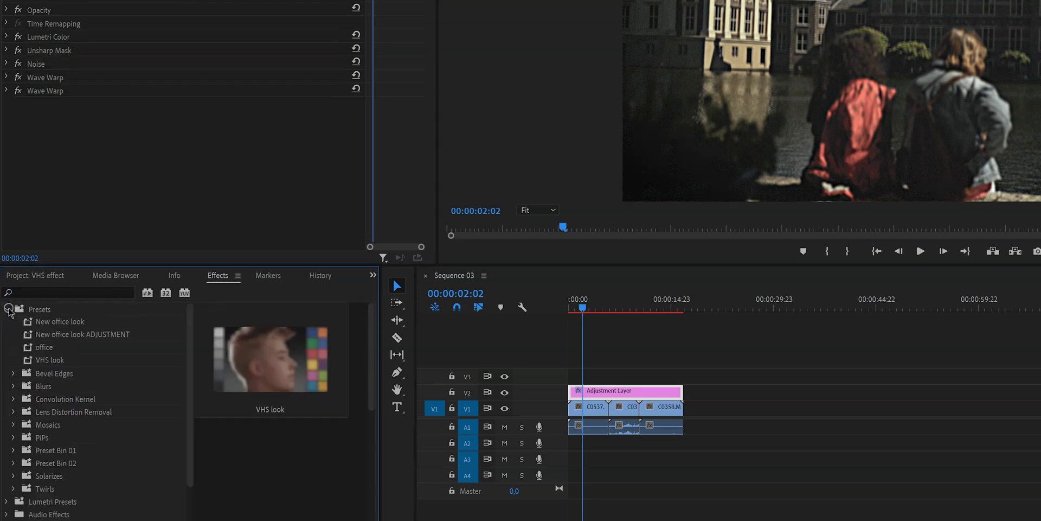
{"action": "left_click", "coordinate": [61, 360]}
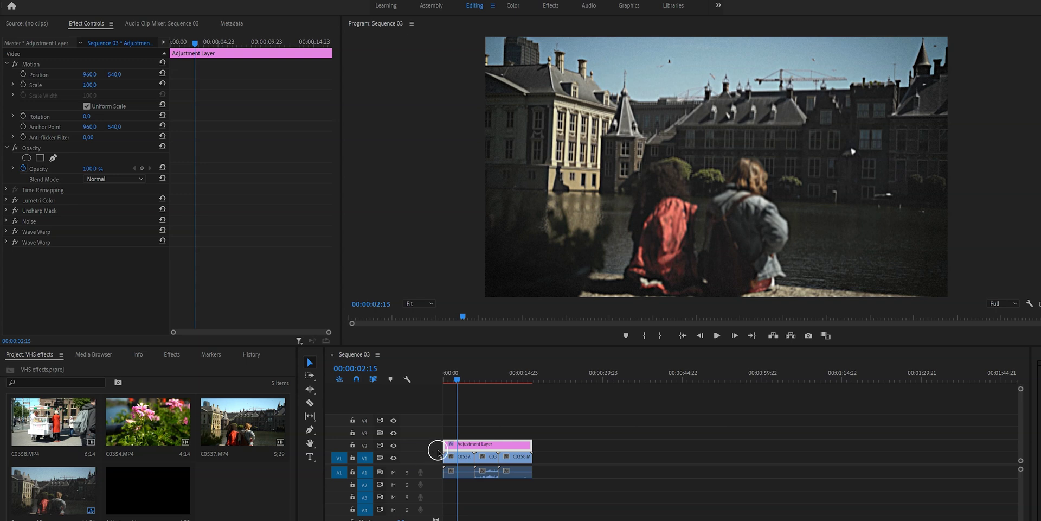
Step: Add a text graphic reading PLAY over the upper part of the picture
{"action": "key", "text": "t"}
{"action": "left_click", "coordinate": [454, 432]}
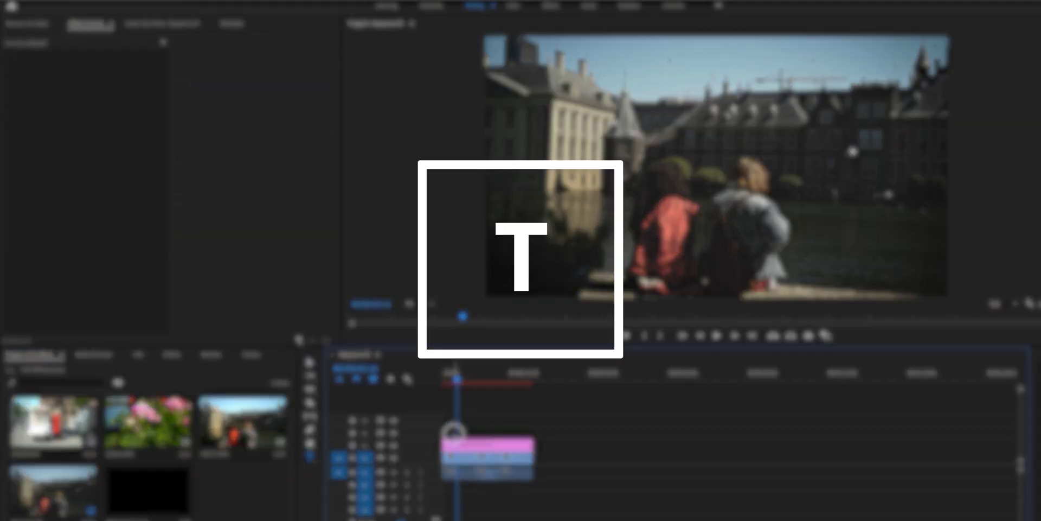
{"action": "left_click", "coordinate": [539, 112]}
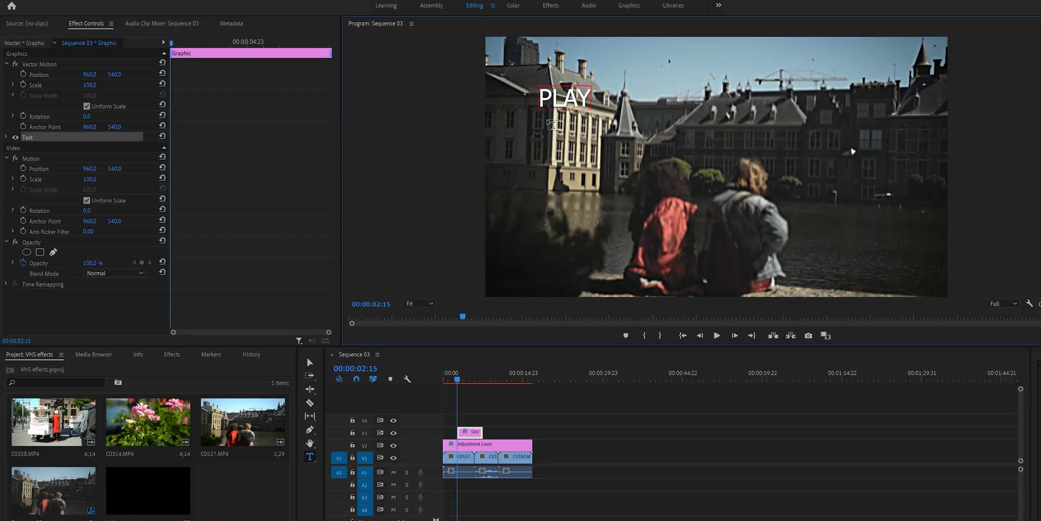
{"action": "key", "text": "ctrl+a"}
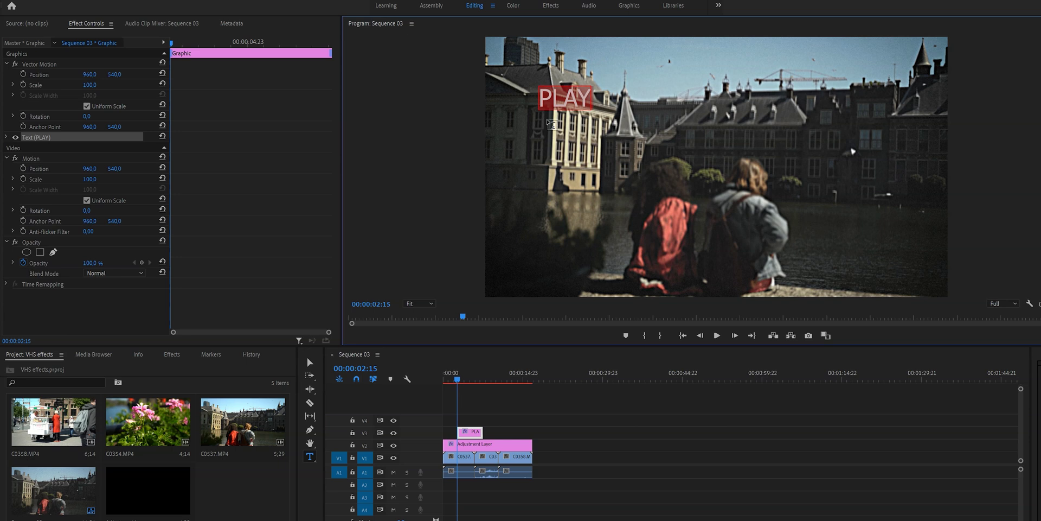
Step: Set the font of the PLAY text to VCR OSD Mono
{"action": "left_click", "coordinate": [14, 125]}
{"action": "left_click", "coordinate": [7, 137]}
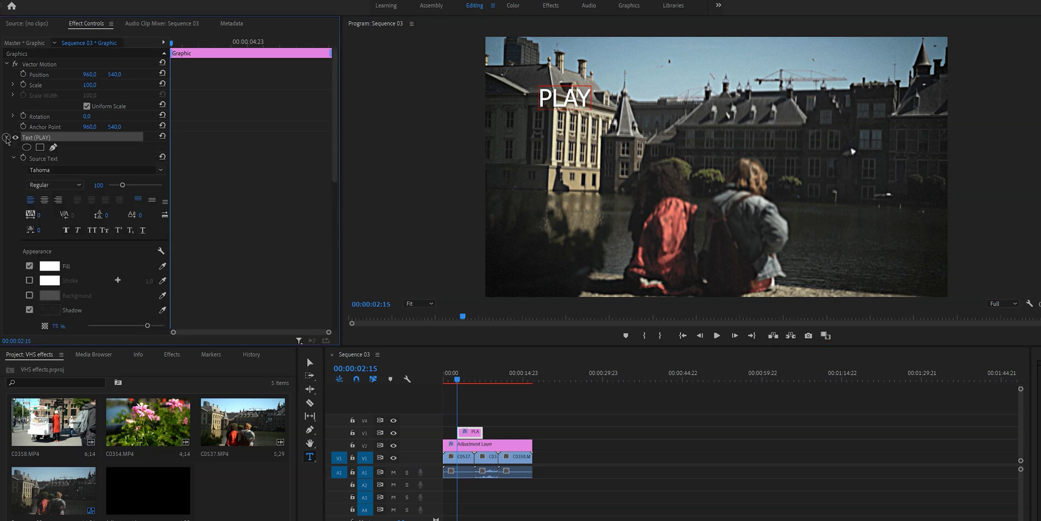
{"action": "left_click", "coordinate": [42, 170]}
{"action": "type", "text": "VCR"}
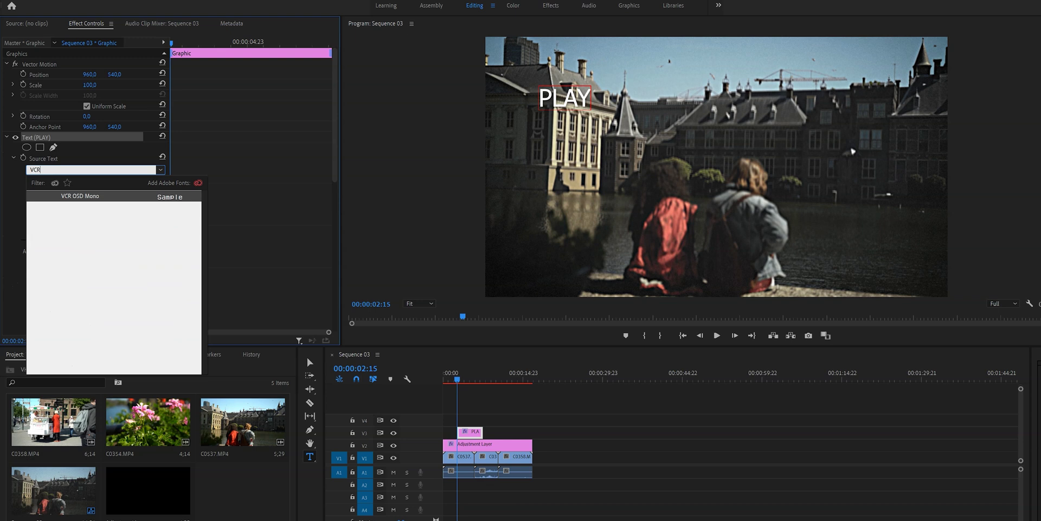
{"action": "left_click", "coordinate": [77, 196]}
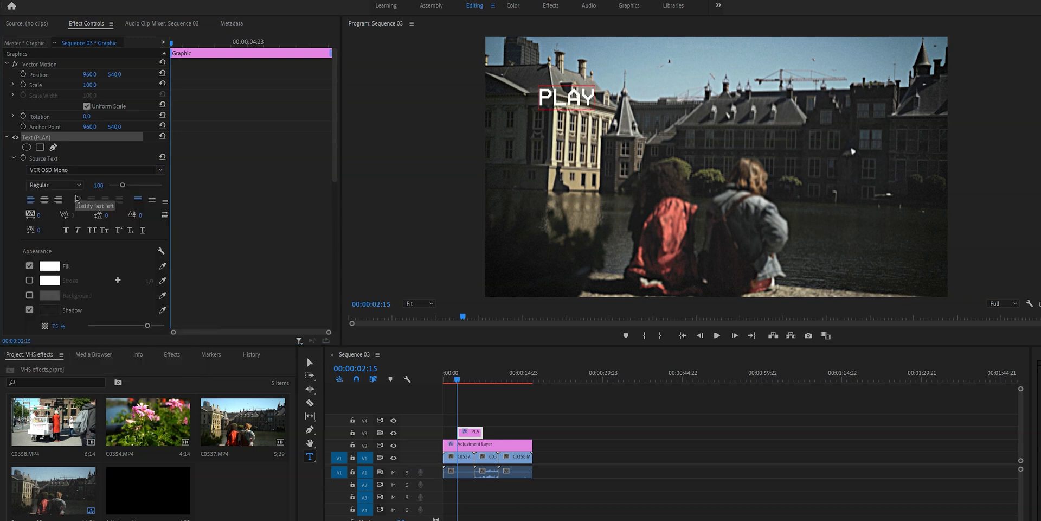
{"action": "left_click", "coordinate": [78, 202]}
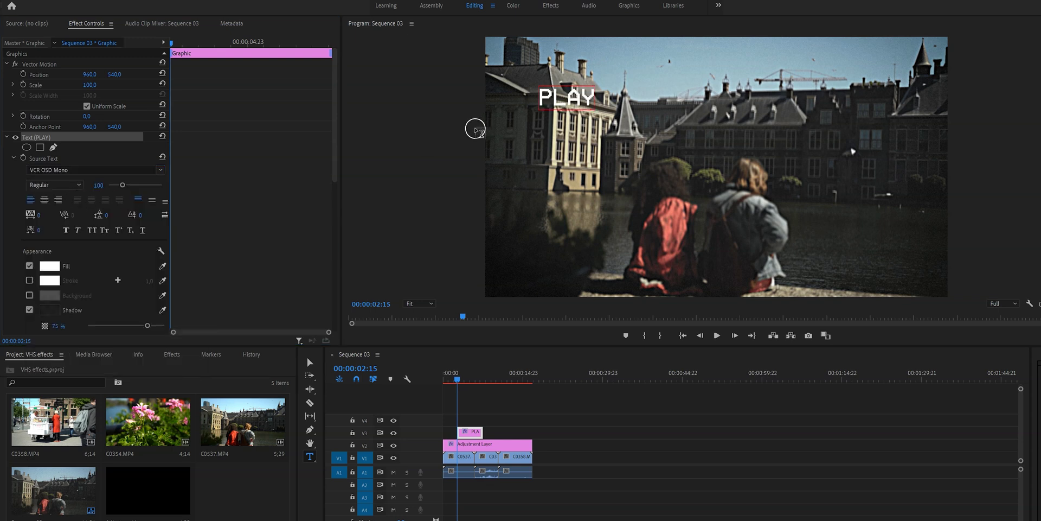
Step: Move the PLAY text into the picture's upper-left corner and extend its clip across the whole sequence, beneath the adjustment layer
{"action": "left_click", "coordinate": [314, 361]}
{"action": "left_click_drag", "start_coordinate": [576, 98], "coordinate": [543, 68]}
{"action": "left_click", "coordinate": [168, 229]}
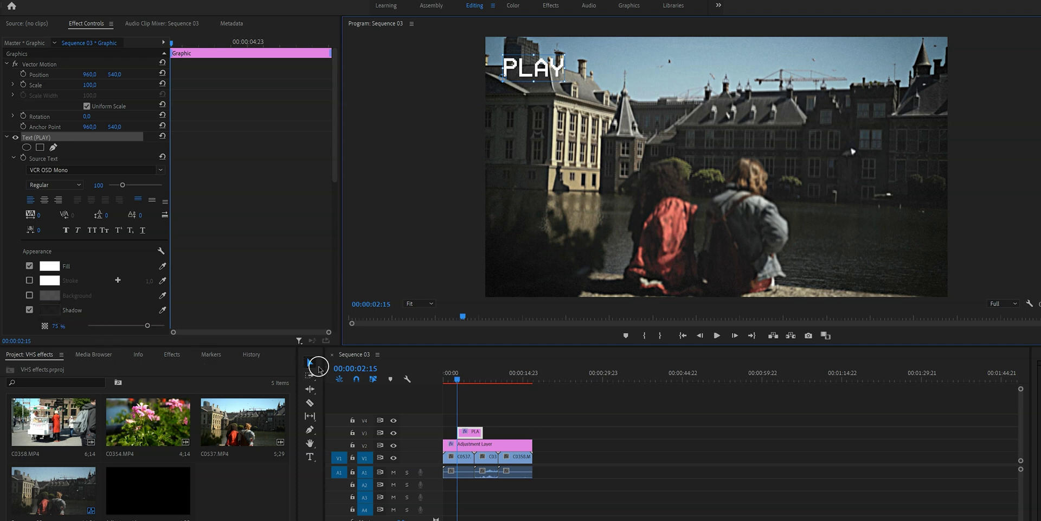
{"action": "mouse_move", "coordinate": [490, 433]}
{"action": "left_mouse_down"}
{"action": "mouse_move", "coordinate": [453, 445]}
{"action": "mouse_move", "coordinate": [533, 444]}
{"action": "mouse_move", "coordinate": [495, 434]}
{"action": "left_mouse_up"}
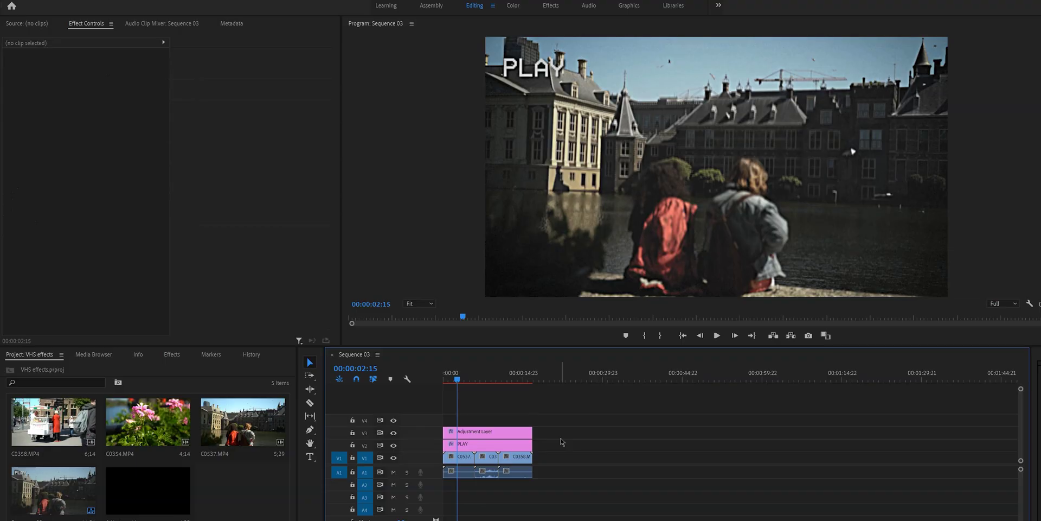
Step: Find the Crop effect and apply it to the adjustment layer
{"action": "left_click", "coordinate": [481, 436]}
{"action": "left_click", "coordinate": [172, 354]}
{"action": "left_click", "coordinate": [54, 367]}
{"action": "type", "text": "CROP"}
{"action": "left_click_drag", "start_coordinate": [44, 444], "coordinate": [481, 435]}
Step: Crop the adjustment layer by 12.5% on the left and right, and shift the PLAY graphic horizontally towards the visible picture
{"action": "scroll", "coordinate": [333, 315], "scroll_direction": "down", "scroll_amount": 1}
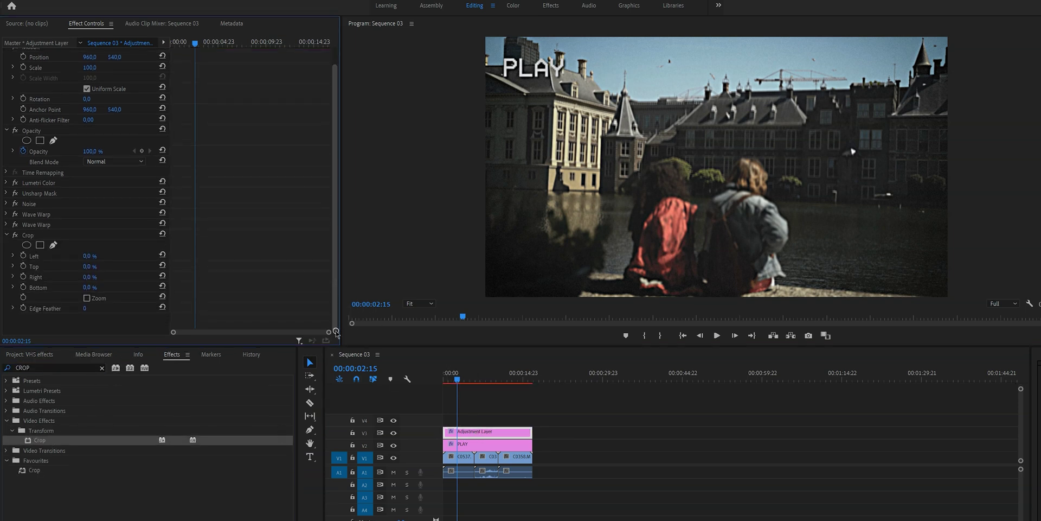
{"action": "left_click", "coordinate": [148, 298]}
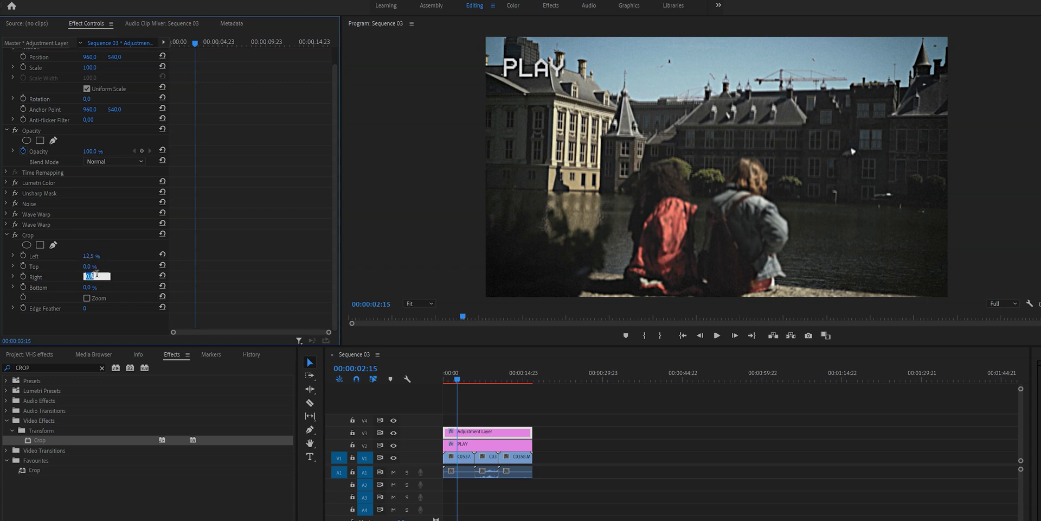
{"action": "left_click", "coordinate": [95, 275]}
{"action": "key", "text": "Return"}
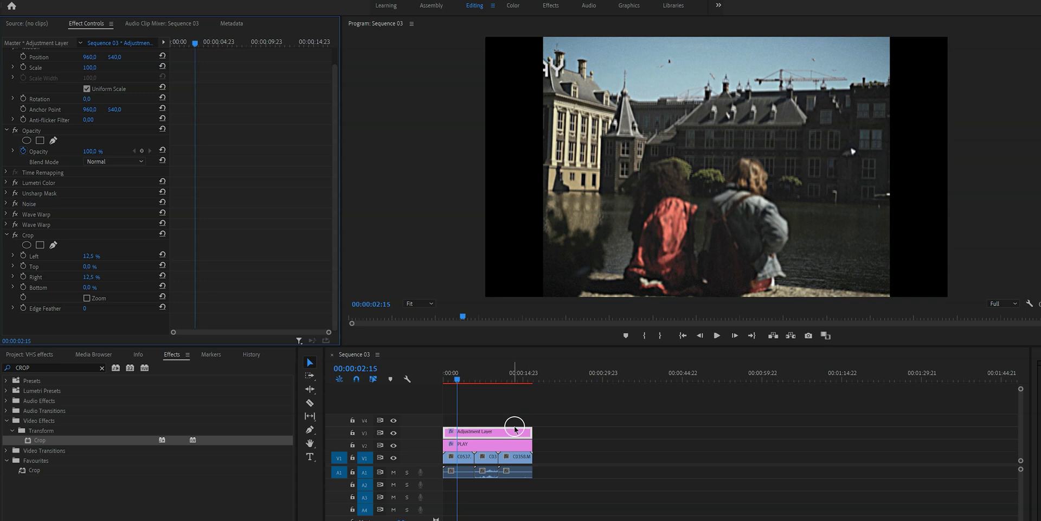
{"action": "left_click", "coordinate": [485, 446]}
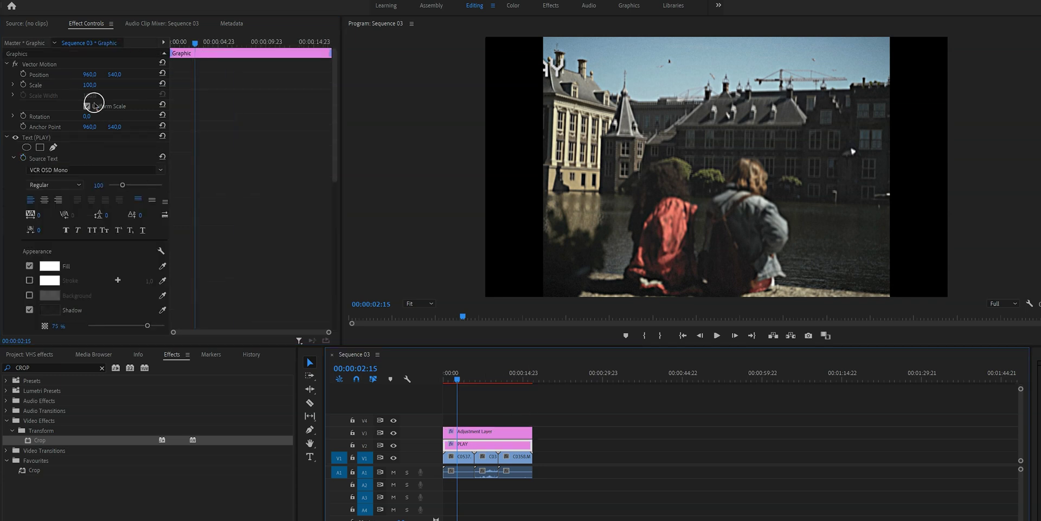
{"action": "left_click_drag", "start_coordinate": [92, 75], "coordinate": [95, 75]}
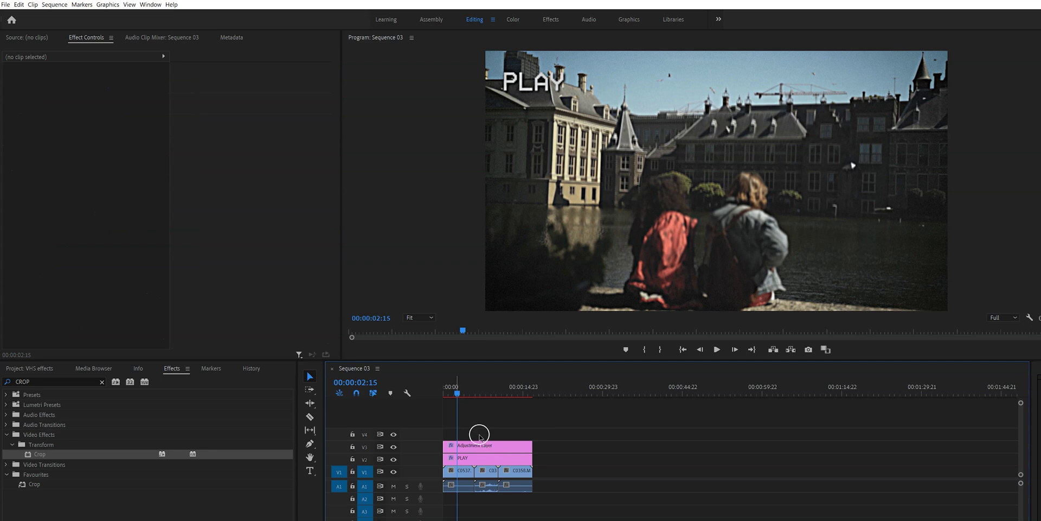
Step: Set the sequence's horizontal frame size to 1440 for a 4:3 picture and accept deleting its preview files
{"action": "left_click", "coordinate": [54, 5]}
{"action": "left_click", "coordinate": [57, 14]}
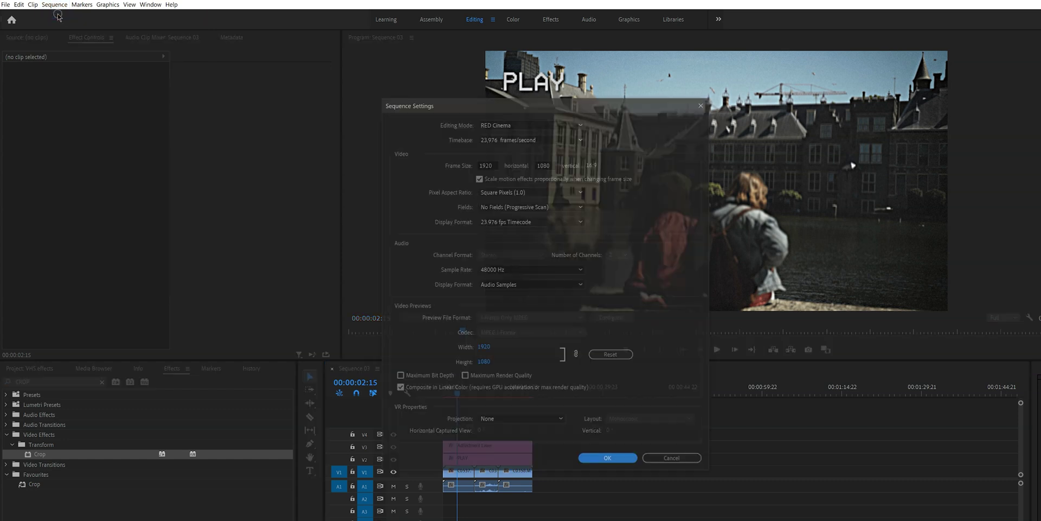
{"action": "left_click", "coordinate": [486, 164]}
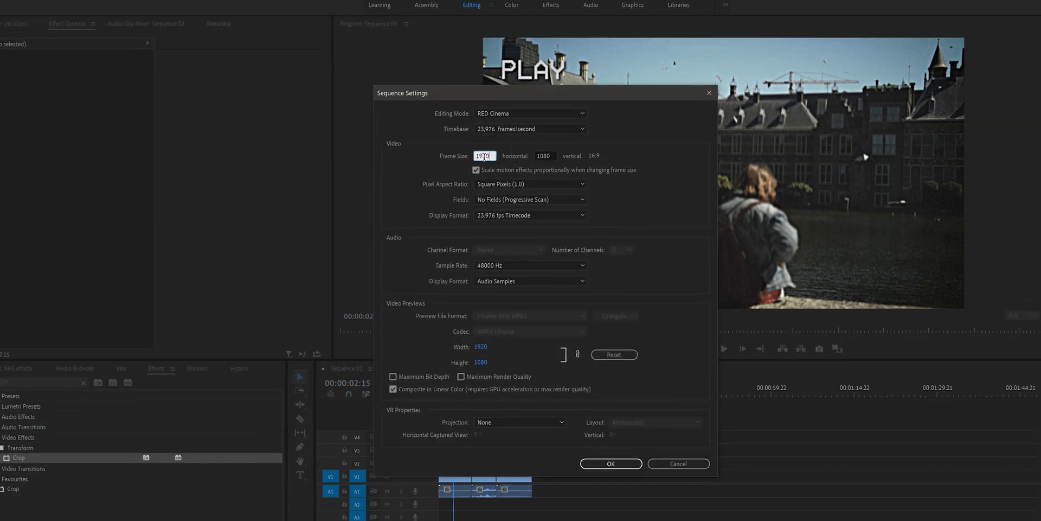
{"action": "double_click", "coordinate": [484, 157]}
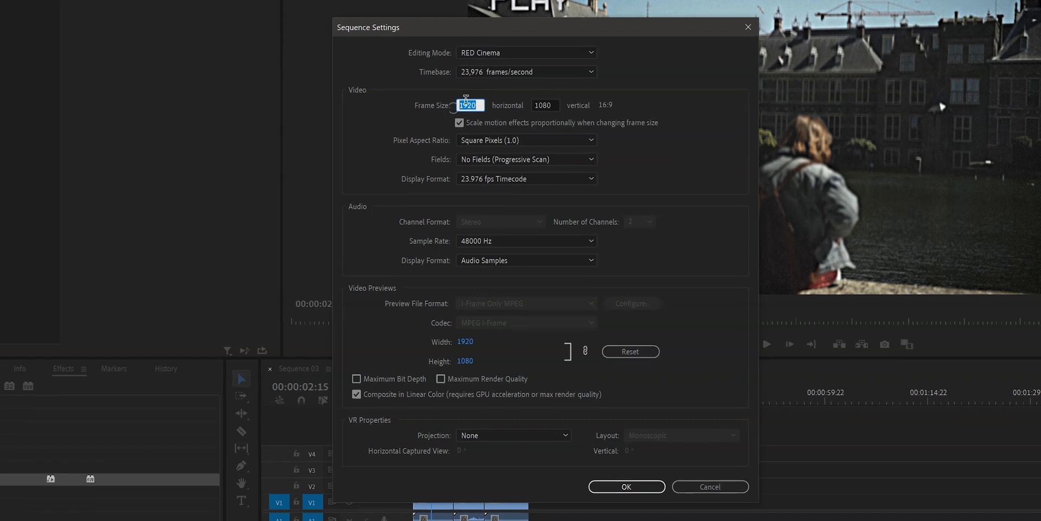
{"action": "type", "text": "1"}
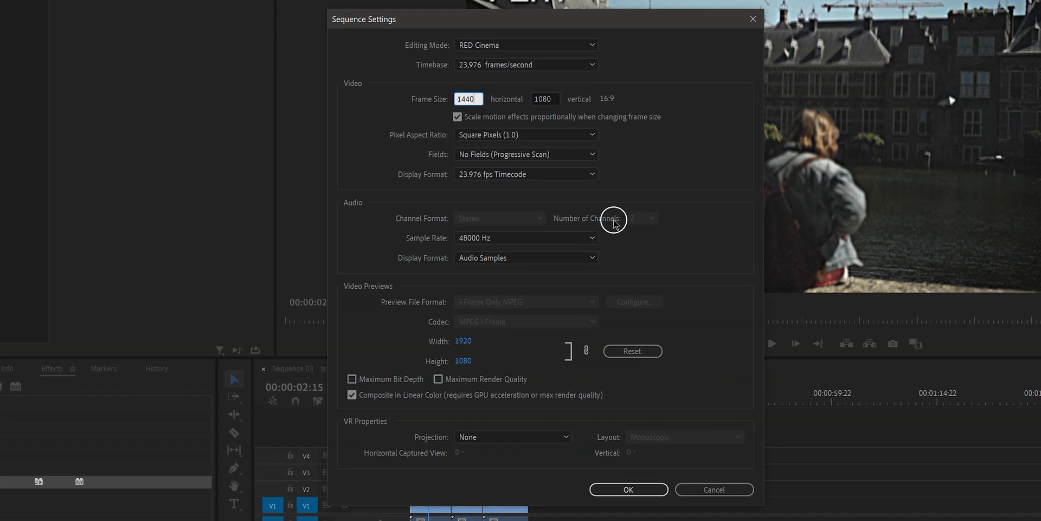
{"action": "left_click", "coordinate": [628, 490]}
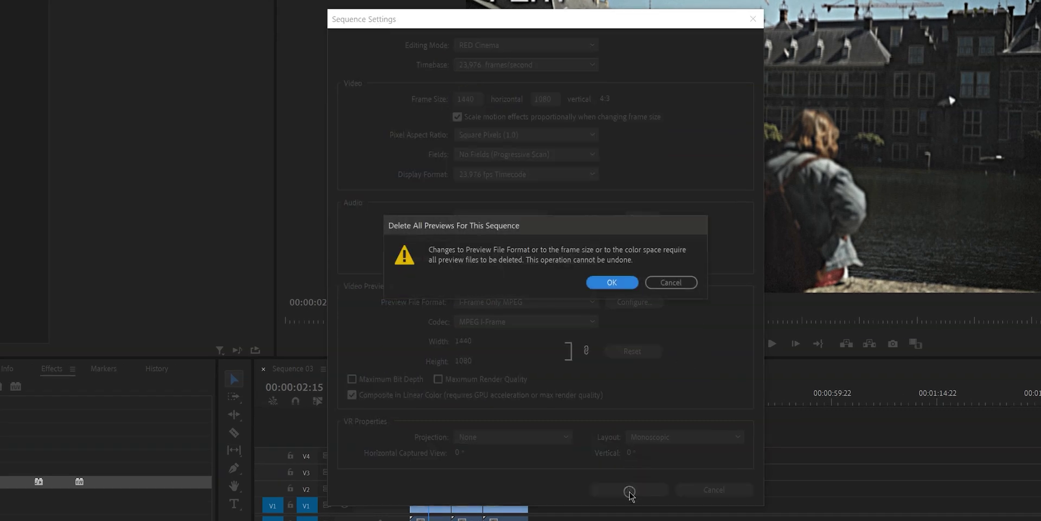
{"action": "left_click", "coordinate": [603, 282]}
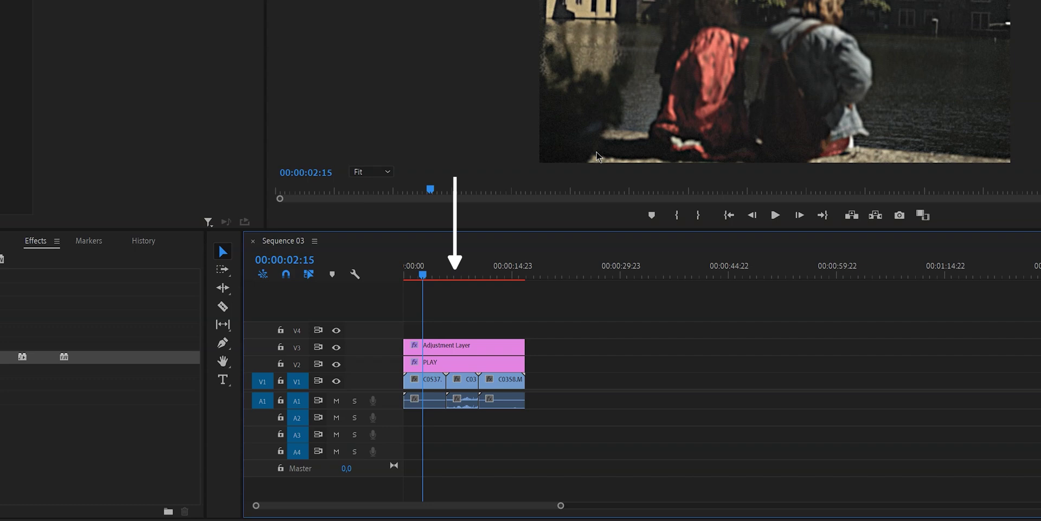
Step: Mark in and out points at the start and end of the sequence and render everything between them
{"action": "key", "text": "Home"}
{"action": "key", "text": "i"}
{"action": "key", "text": "o"}
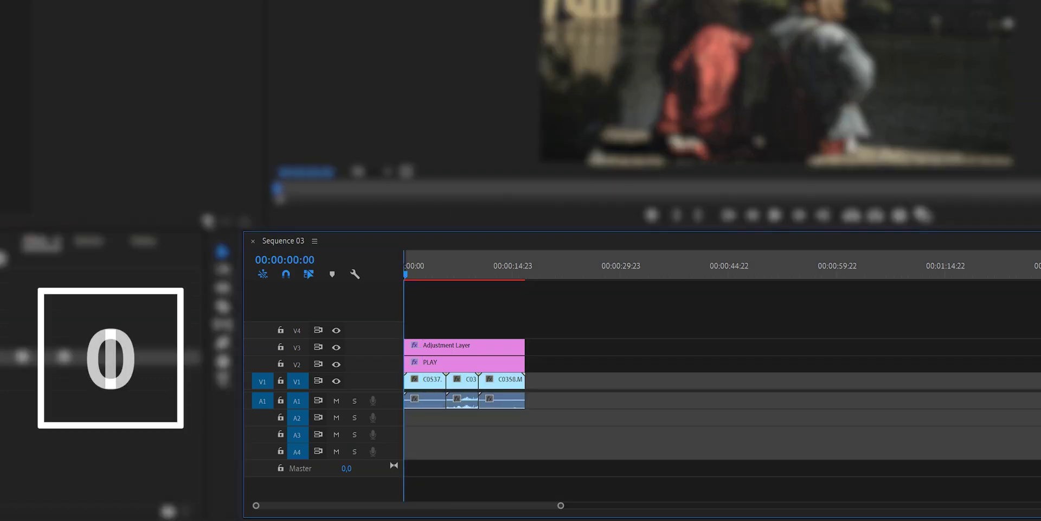
{"action": "key", "text": "End"}
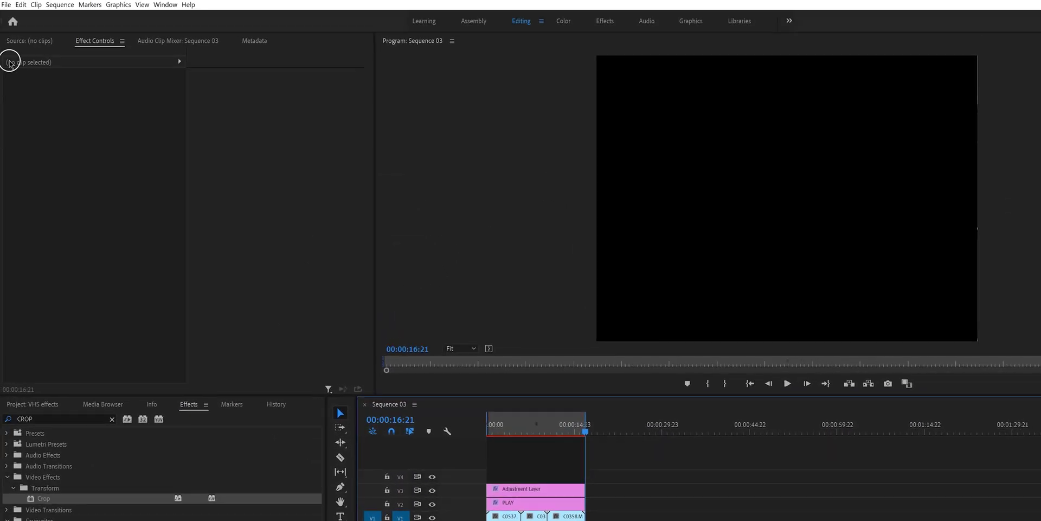
{"action": "left_click", "coordinate": [59, 5]}
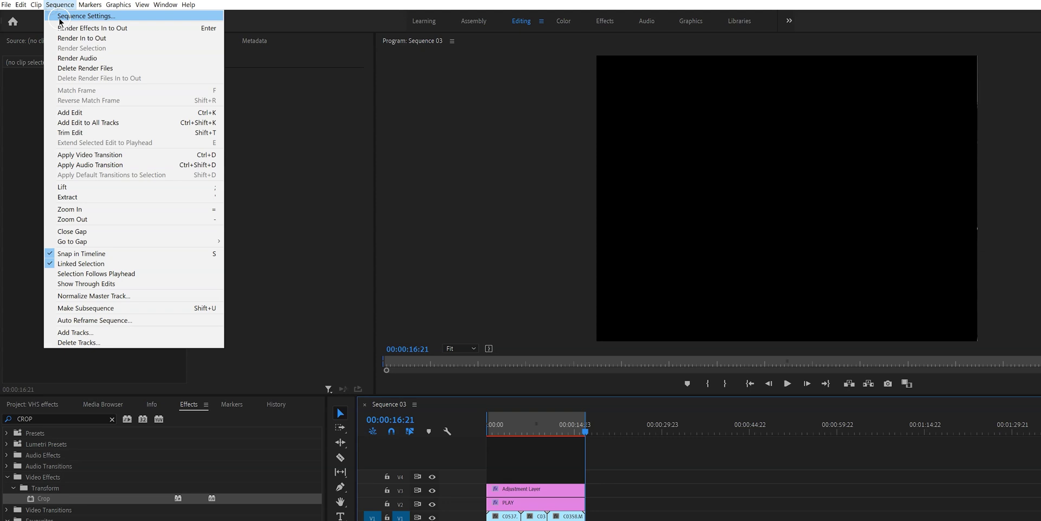
{"action": "left_click", "coordinate": [64, 38]}
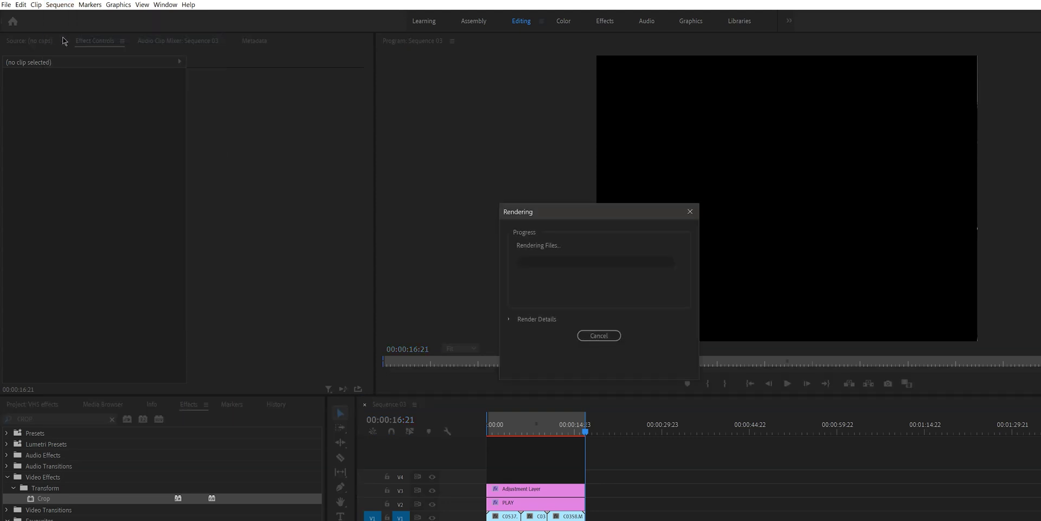